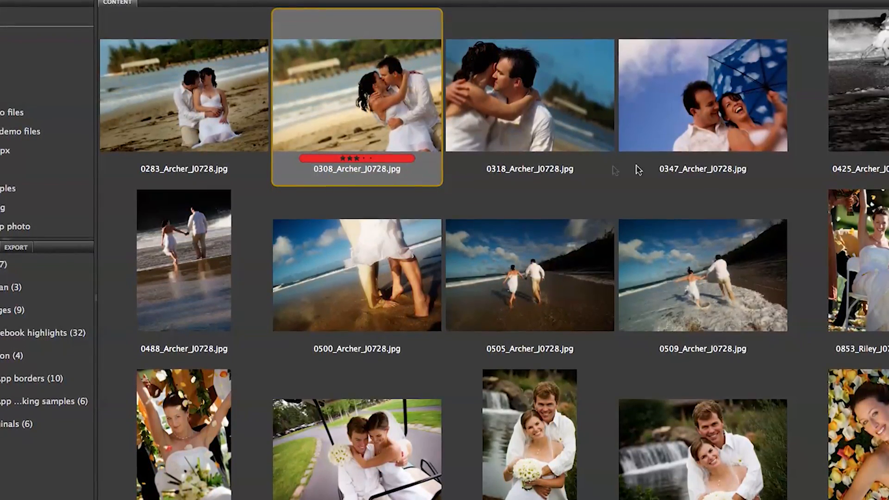
# - Reorder the beach photos so 0505 comes right before 0347 and 0318 comes right before 0308
pyautogui.click(576, 253)
pyautogui.moveTo(588, 212); pyautogui.dragTo(596, 156)
pyautogui.moveTo(547, 116); pyautogui.dragTo(322, 112)
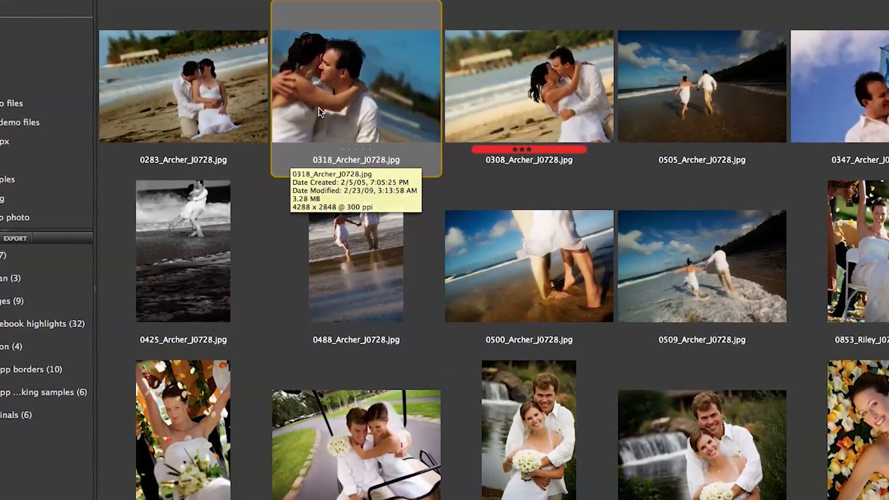
# - Switch to Photoshop, display the recorded actions, and collapse the "new page 2 images" action in the Album set
pyautogui.press('super+Tab')
pyautogui.press('super+Tab')
pyautogui.press('super+Tab')
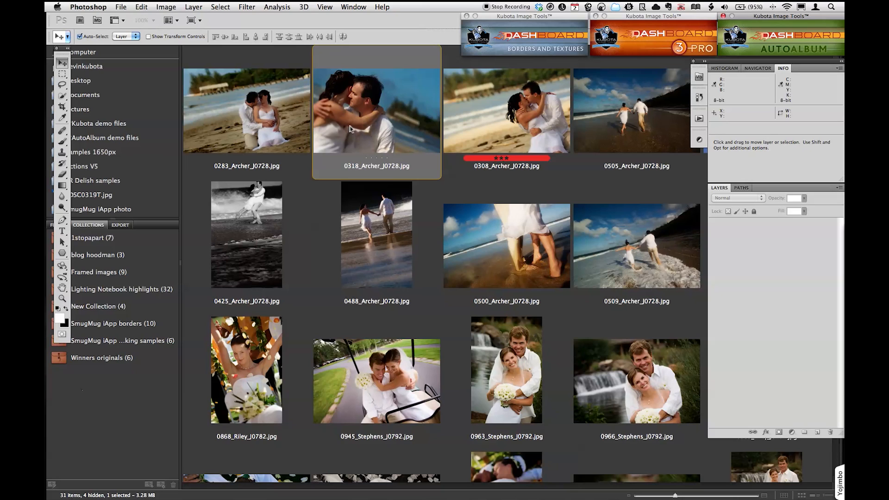
pyautogui.click(700, 119)
pyautogui.click(552, 332)
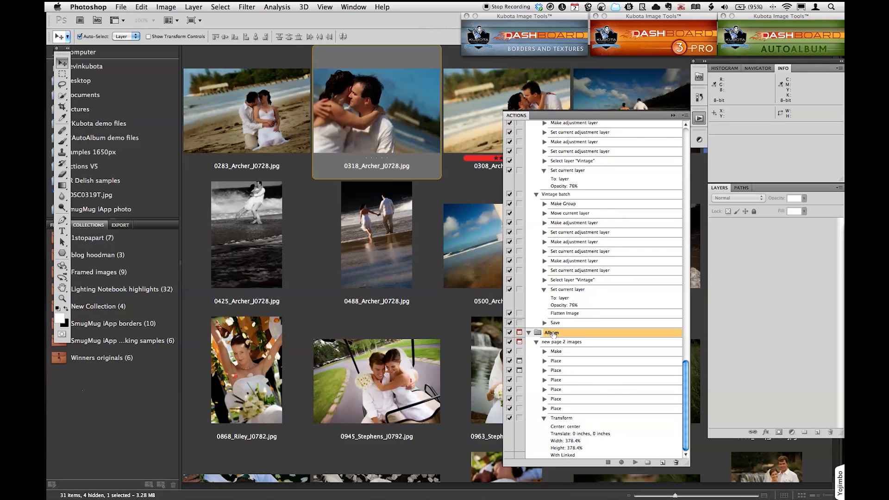
pyautogui.click(536, 341)
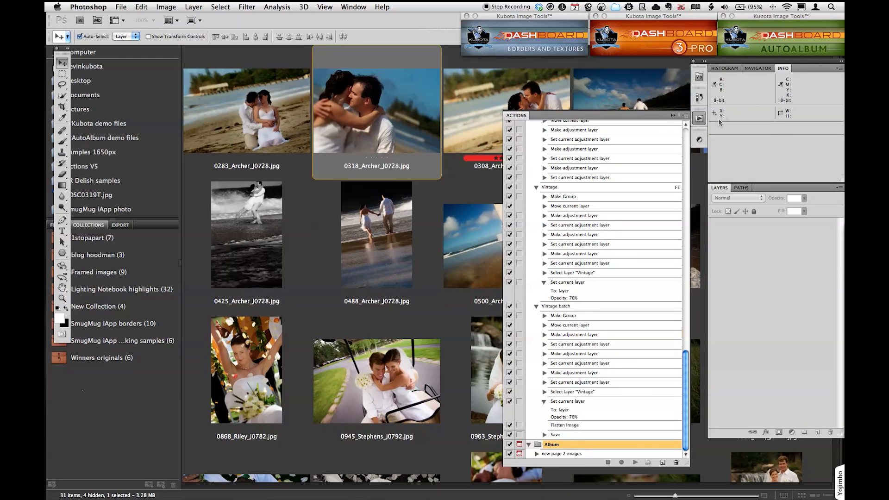
pyautogui.click(699, 119)
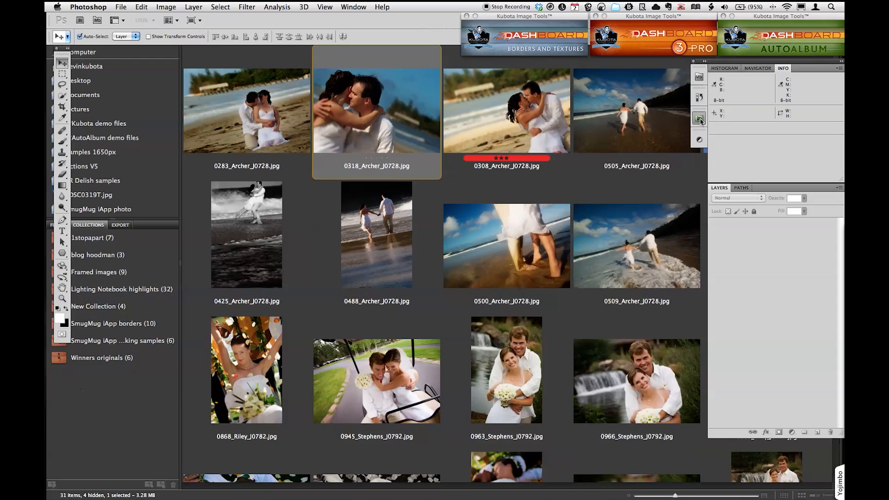
pyautogui.click(700, 119)
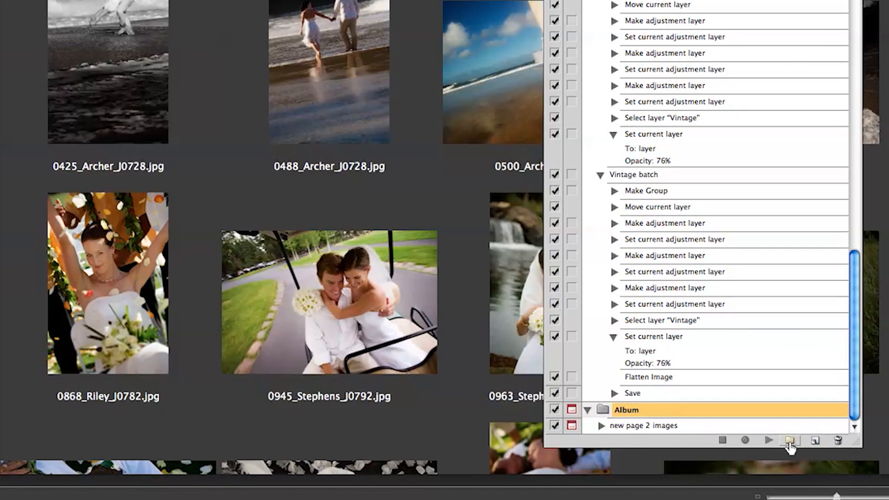
# - Create a new action set named "Album design"
pyautogui.click(789, 441)
pyautogui.write('Albu')
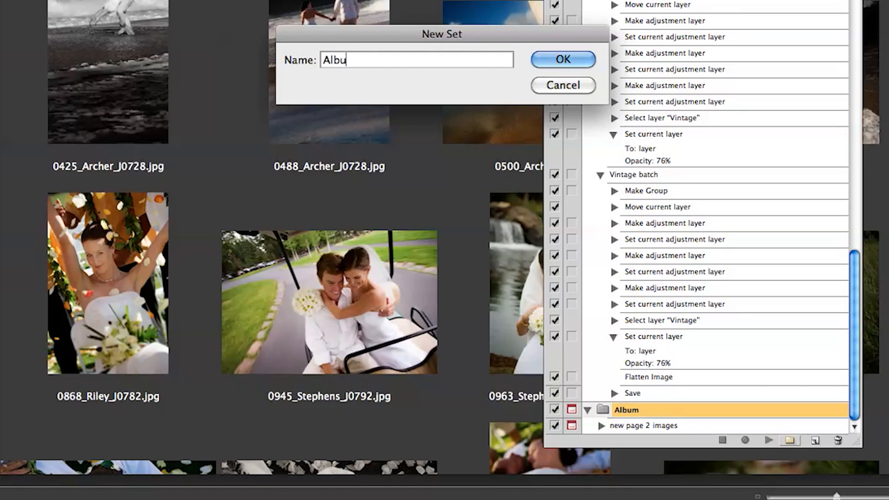
pyautogui.write('m design')
pyautogui.press('Return')
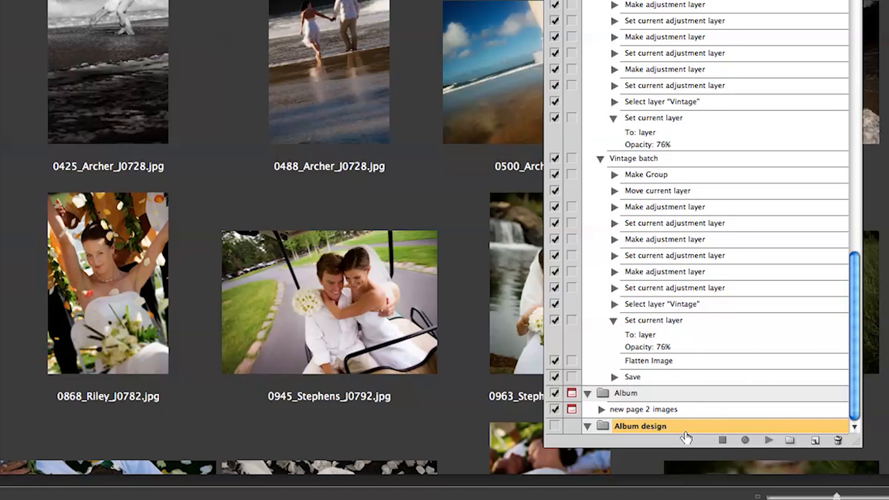
# - Start recording a new 20x10 action in the "Album design" set
pyautogui.click(814, 442)
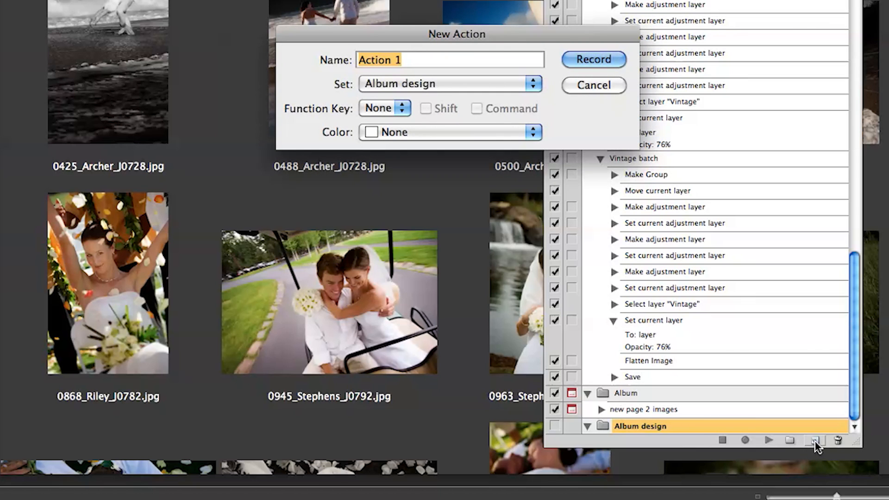
pyautogui.write('20x10')
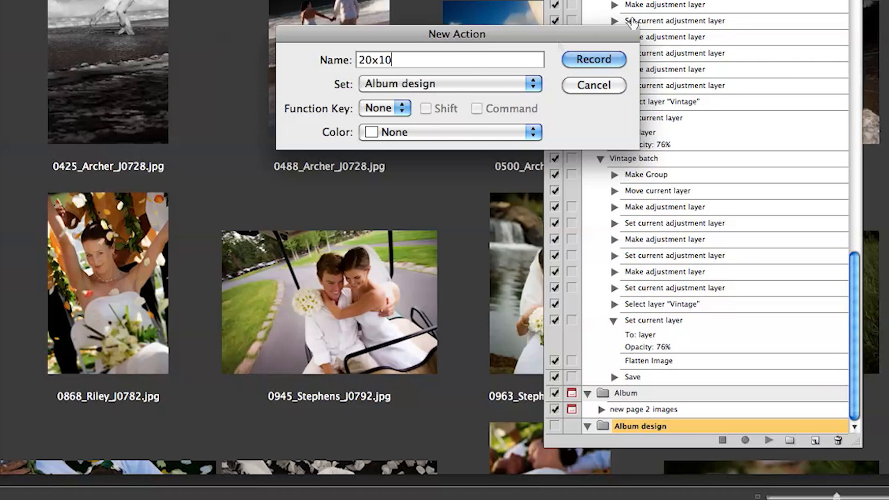
pyautogui.write('alu')
pyautogui.press('Return')
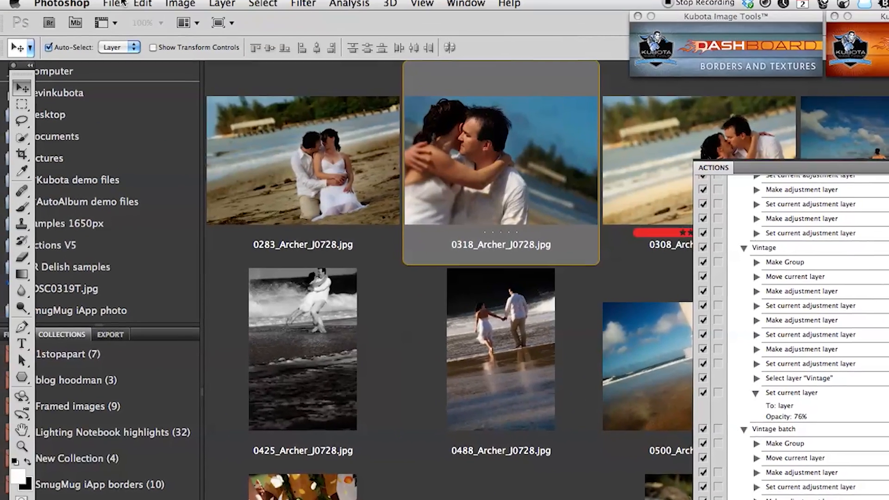
# - Set up a new document 20 inches wide and 10 inches high at 300 pixels/inch
pyautogui.click(115, 6)
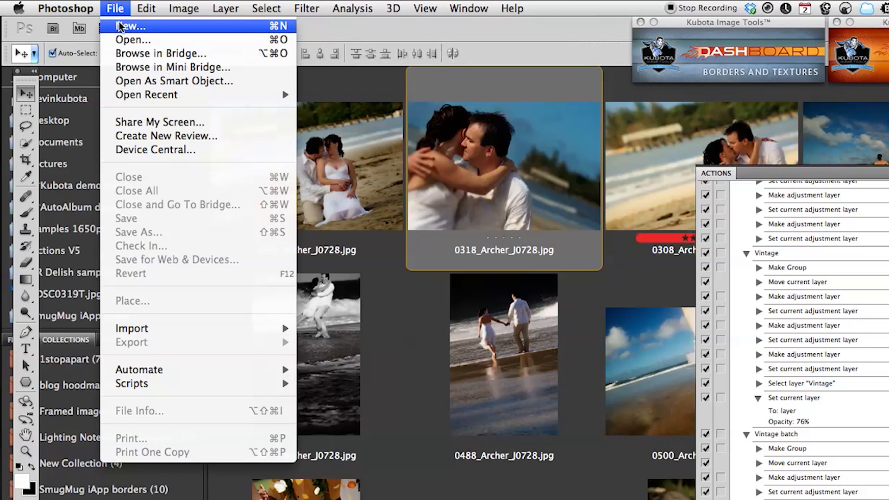
pyautogui.click(151, 27)
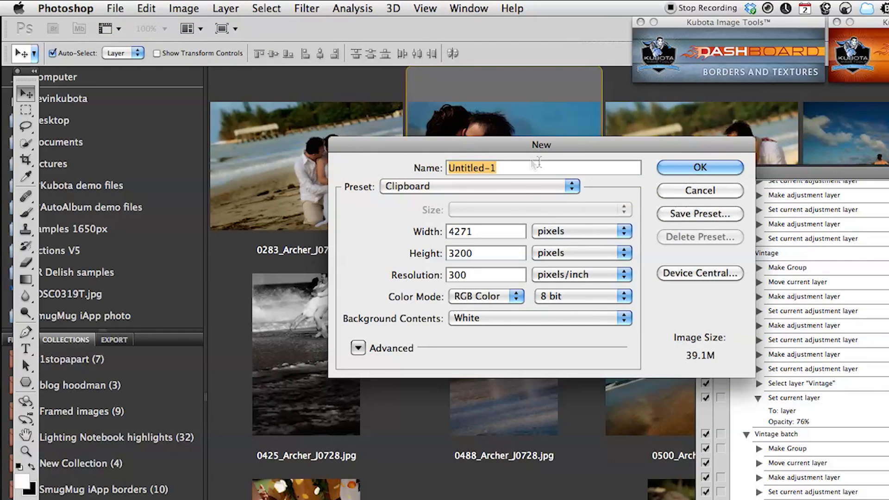
pyautogui.click(546, 232)
pyautogui.click(546, 245)
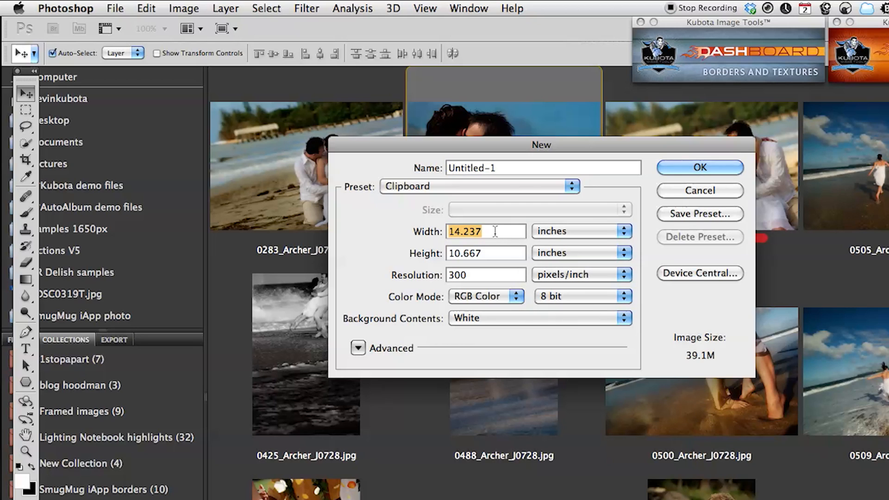
pyautogui.write('20')
pyautogui.press('Tab')
pyautogui.write('10')
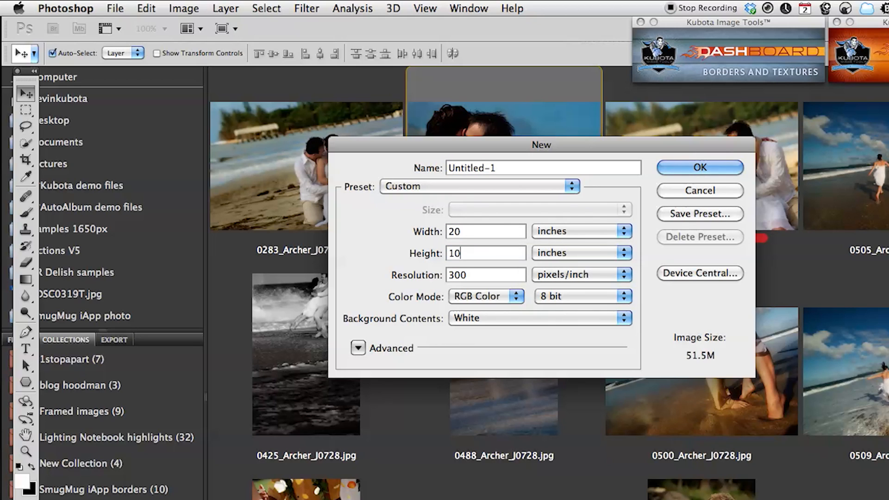
pyautogui.press('Tab')
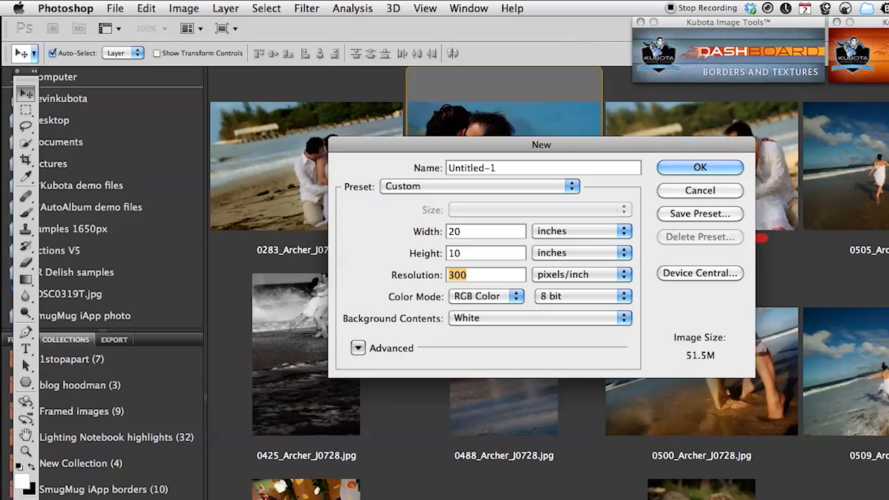
# - Name the new document "pg 00-00" and create it
pyautogui.press('Tab')
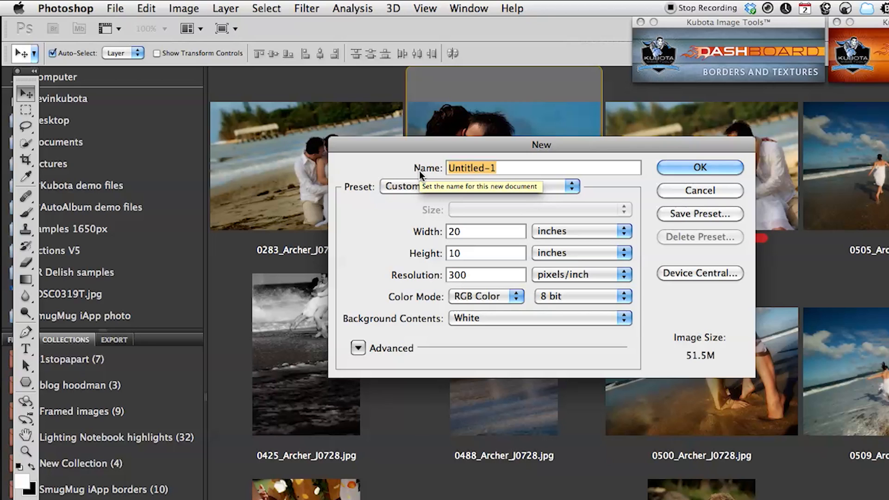
pyautogui.write('pg 0')
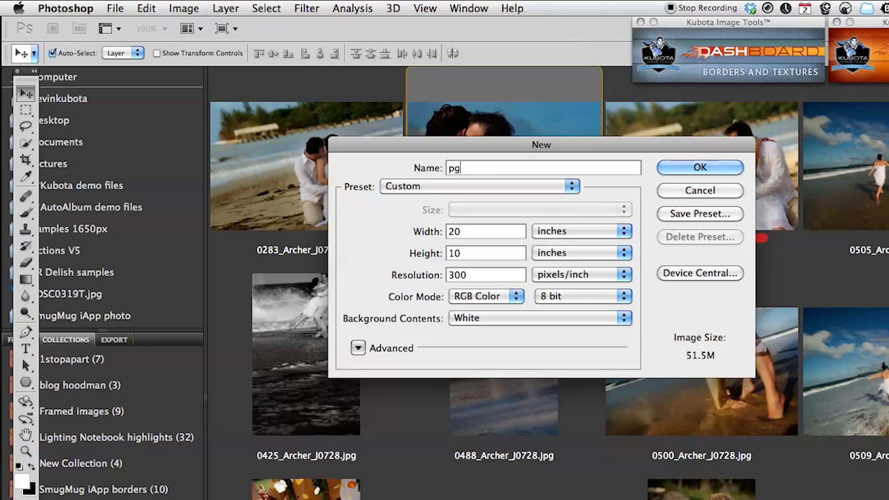
pyautogui.write('0-00')
pyautogui.click(702, 168)
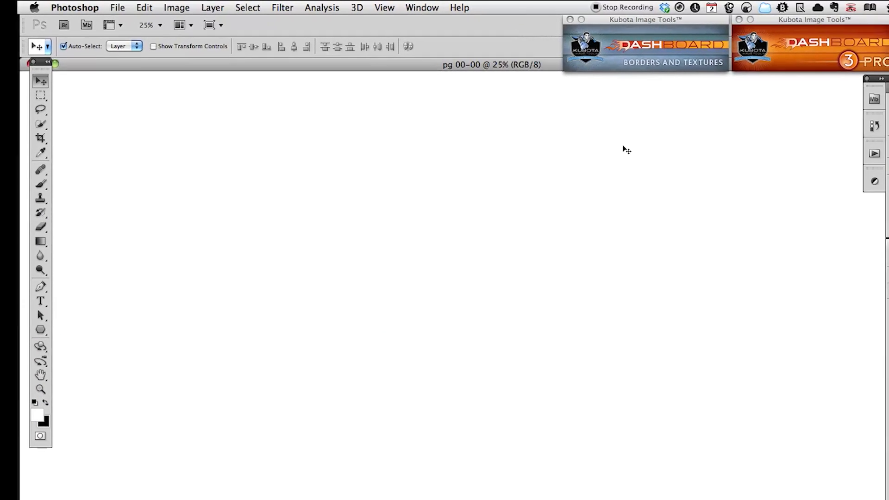
# - Add a Solid Color fill layer above the background and choose black for it
pyautogui.press('super+minus')
pyautogui.press('space')
pyautogui.moveTo(506, 192); pyautogui.dragTo(451, 163)
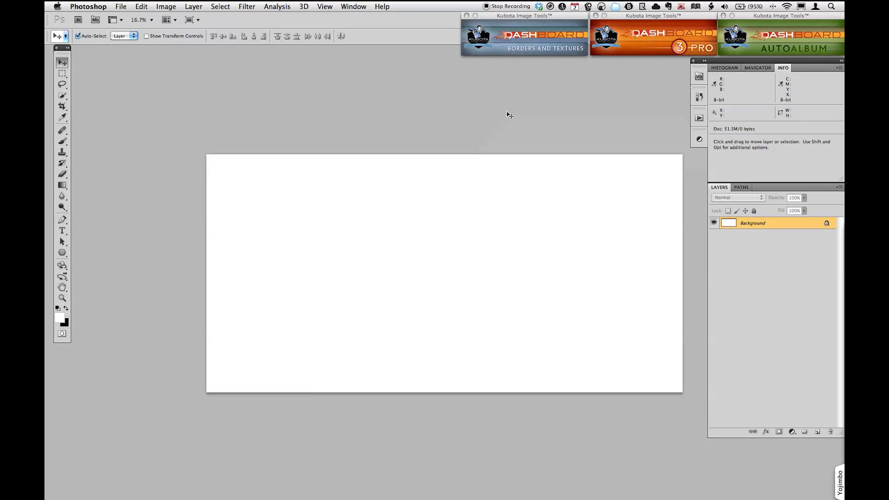
pyautogui.moveTo(410, 141); pyautogui.dragTo(381, 127)
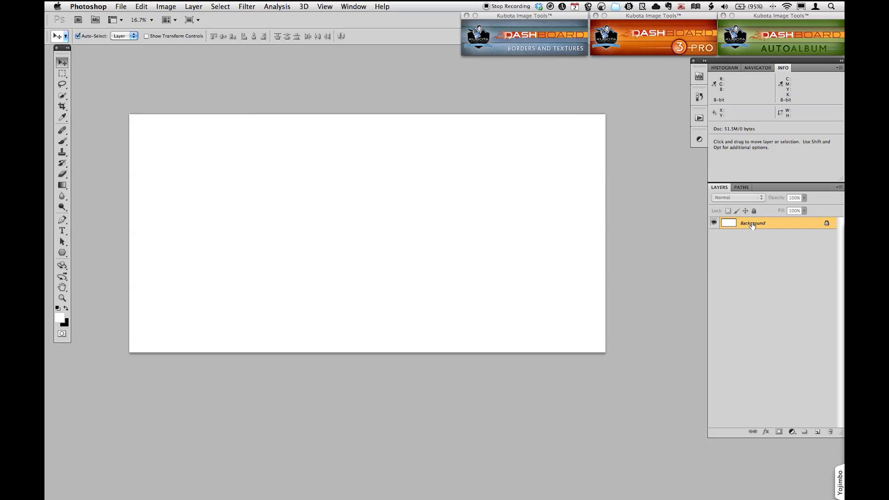
pyautogui.click(792, 432)
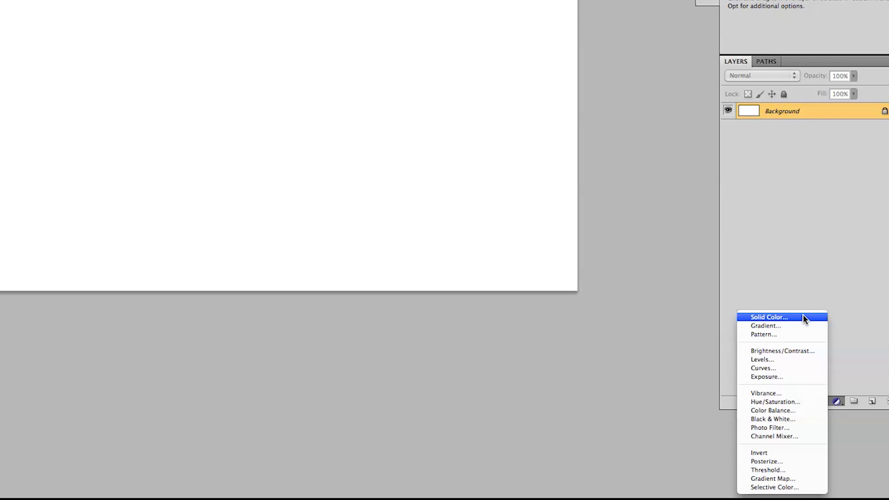
pyautogui.click(803, 318)
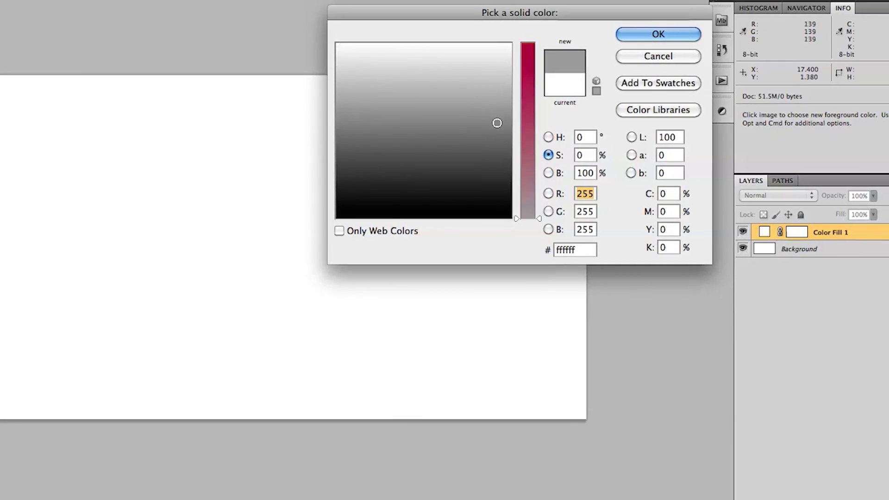
pyautogui.moveTo(497, 123); pyautogui.dragTo(511, 219)
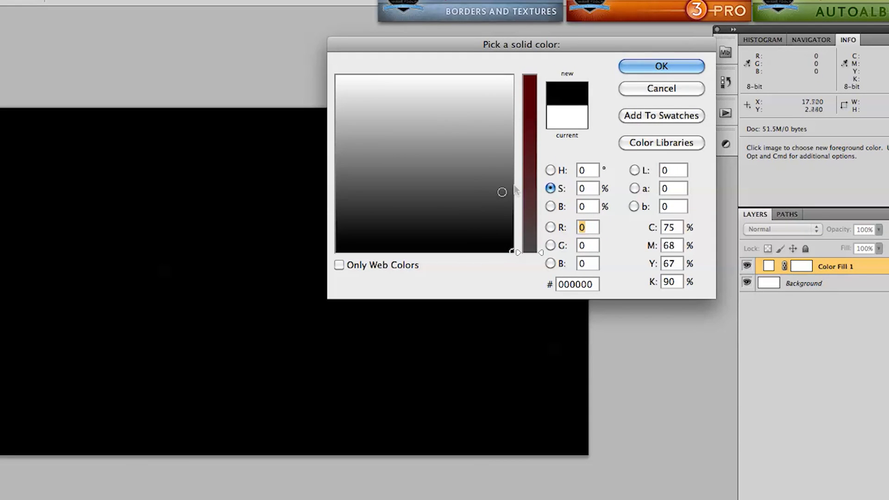
# - Try other fill colors for the page background, such as dark maroon 562c3e
pyautogui.click(529, 166)
pyautogui.click(501, 192)
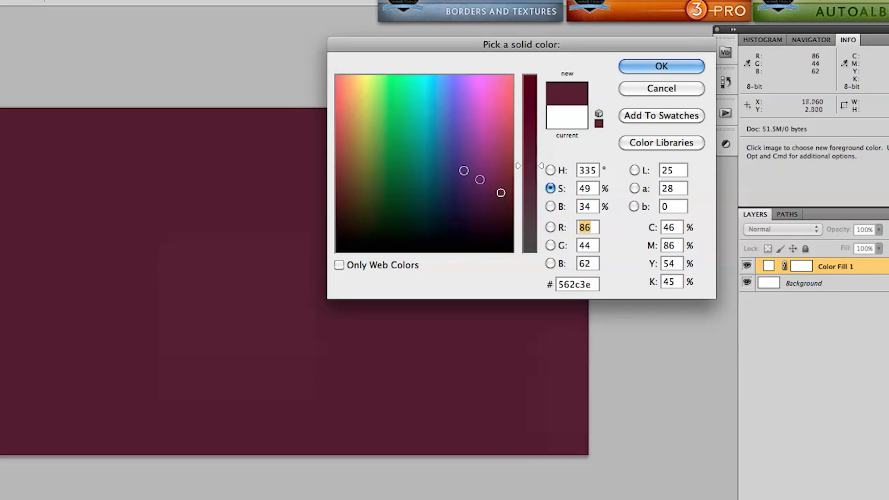
pyautogui.click(463, 170)
pyautogui.click(381, 171)
# - Set the fill layer's color to black (000000) and delete the original Background layer
pyautogui.moveTo(510, 237)
pyautogui.mouseDown()
pyautogui.moveTo(502, 244)
pyautogui.moveTo(511, 251)
pyautogui.mouseUp()
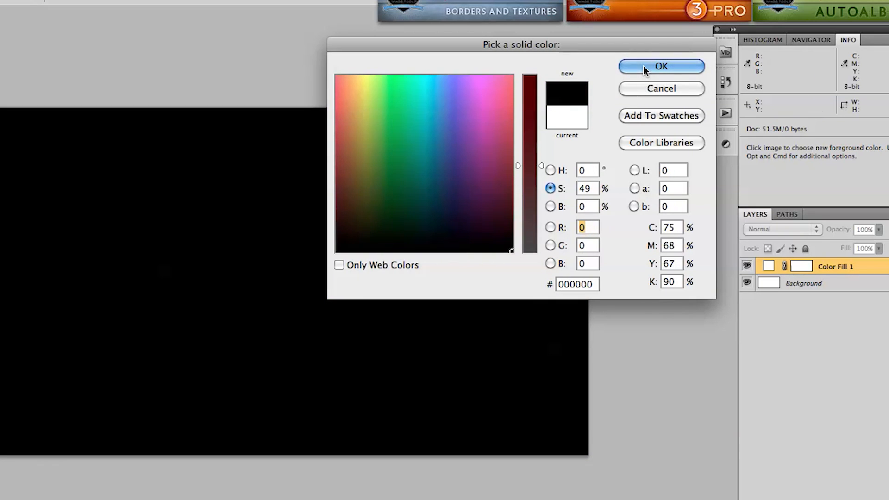
pyautogui.click(645, 70)
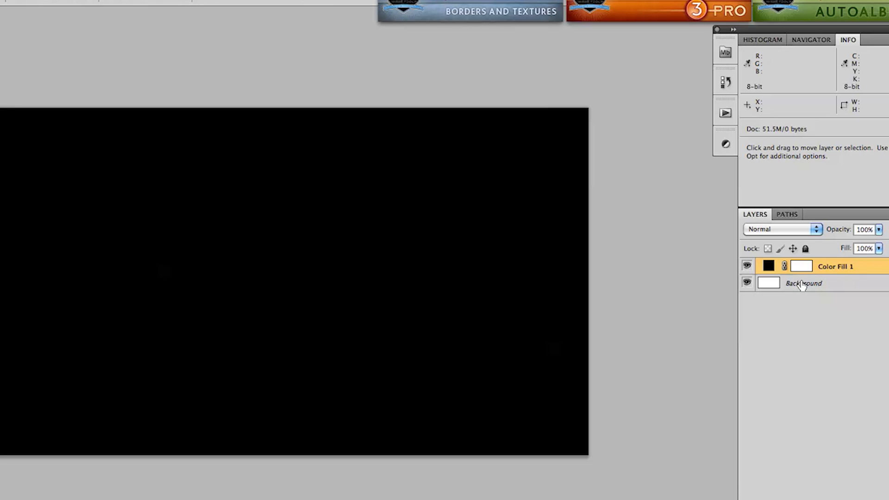
pyautogui.moveTo(804, 284); pyautogui.dragTo(874, 492)
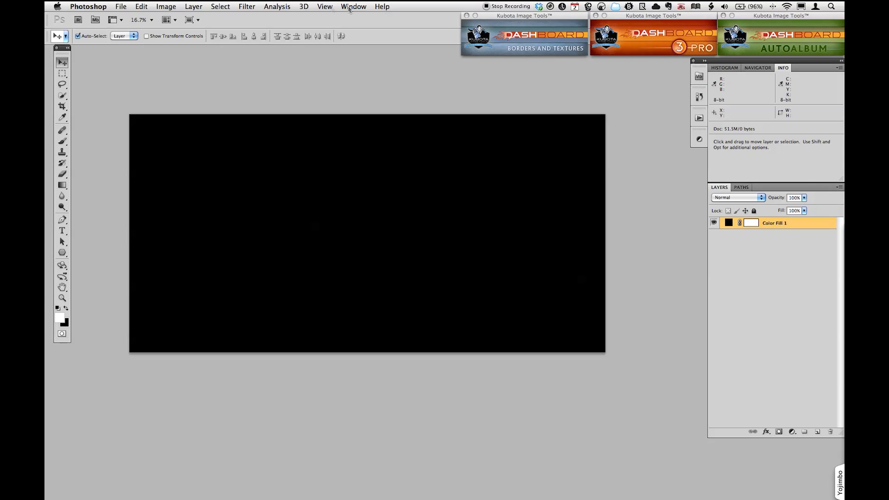
# - Show the rulers and add a vertical guide at 0.5 inches
pyautogui.click(325, 7)
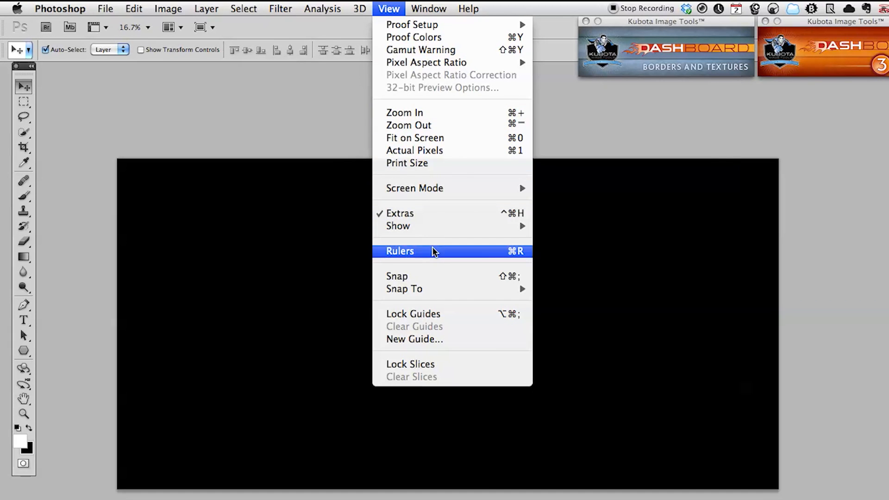
pyautogui.click(433, 251)
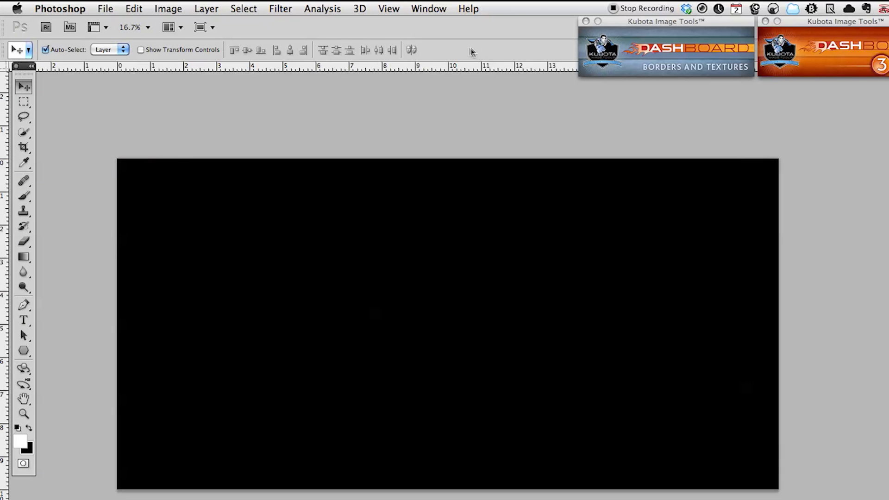
pyautogui.click(429, 9)
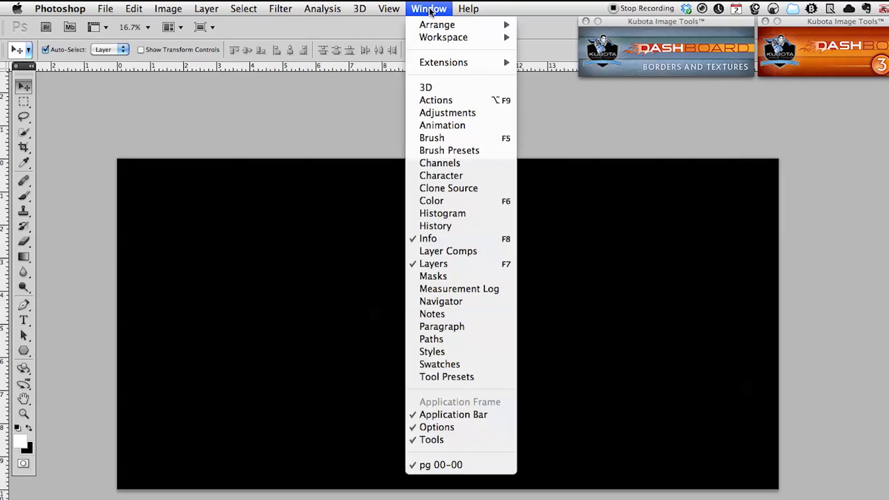
pyautogui.click(397, 9)
pyautogui.click(397, 9)
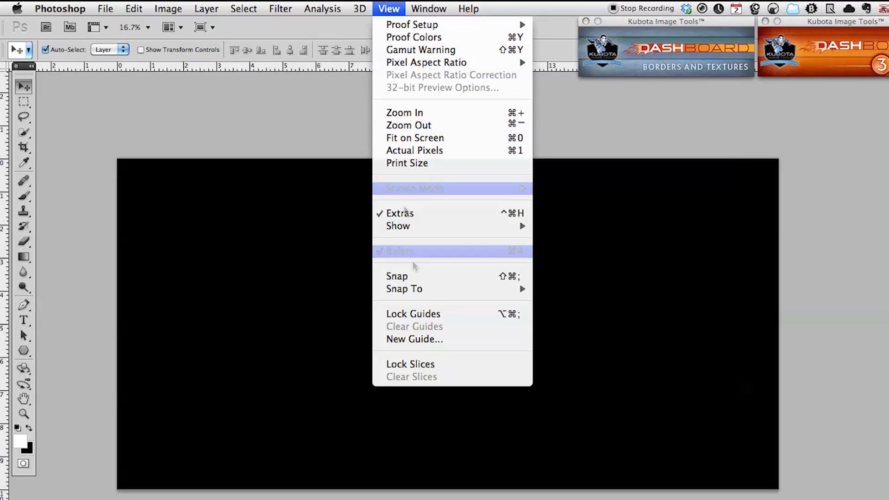
pyautogui.click(432, 340)
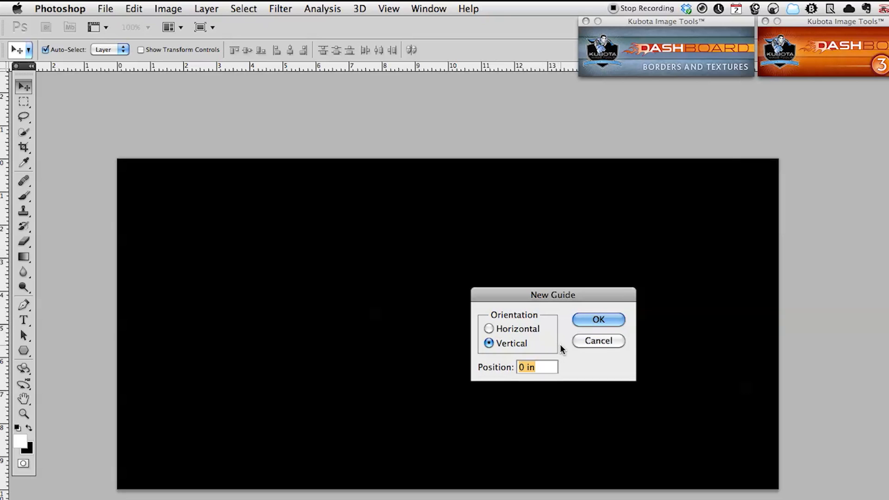
pyautogui.click(524, 367)
pyautogui.press('BackSpace')
pyautogui.write('.5')
pyautogui.click(594, 321)
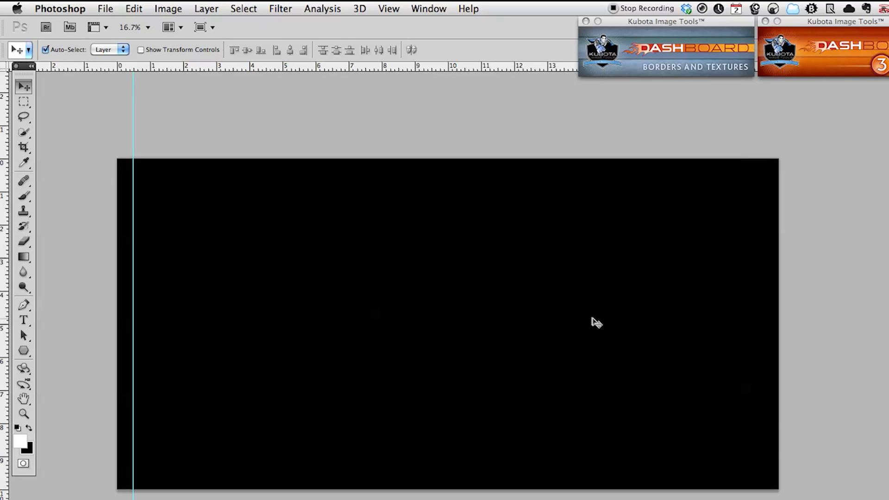
# - Add a vertical guide at 19.5 inches
pyautogui.click(396, 8)
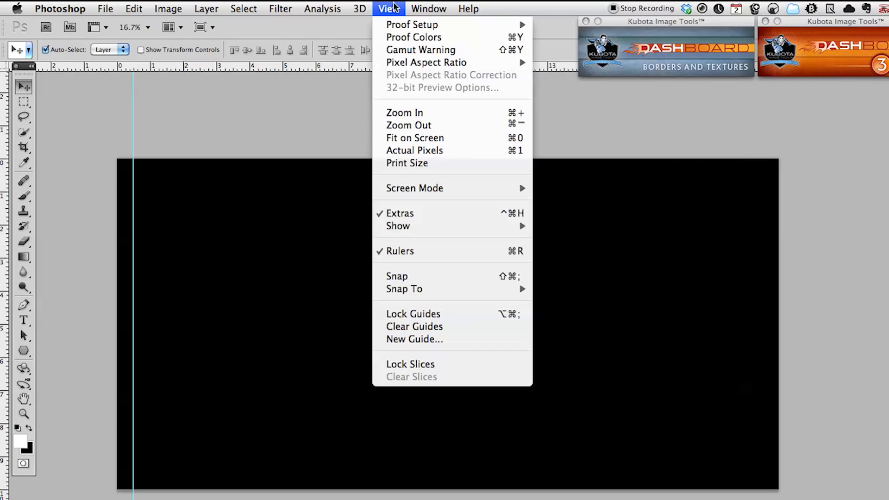
pyautogui.click(425, 340)
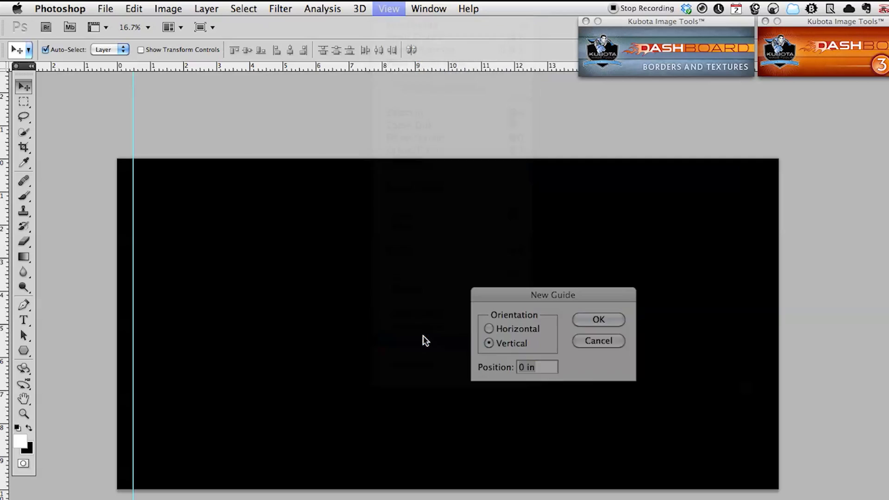
pyautogui.click(523, 368)
pyautogui.moveTo(524, 369); pyautogui.dragTo(519, 368)
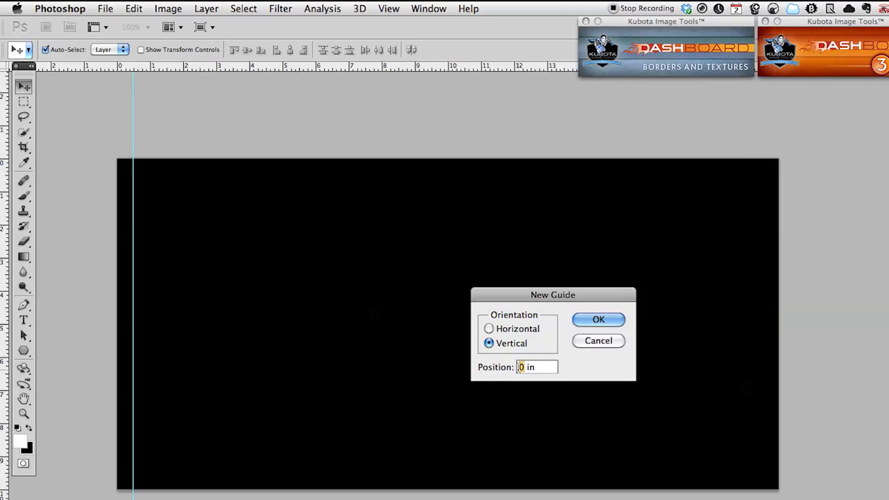
pyautogui.write('19.5')
pyautogui.press('Return')
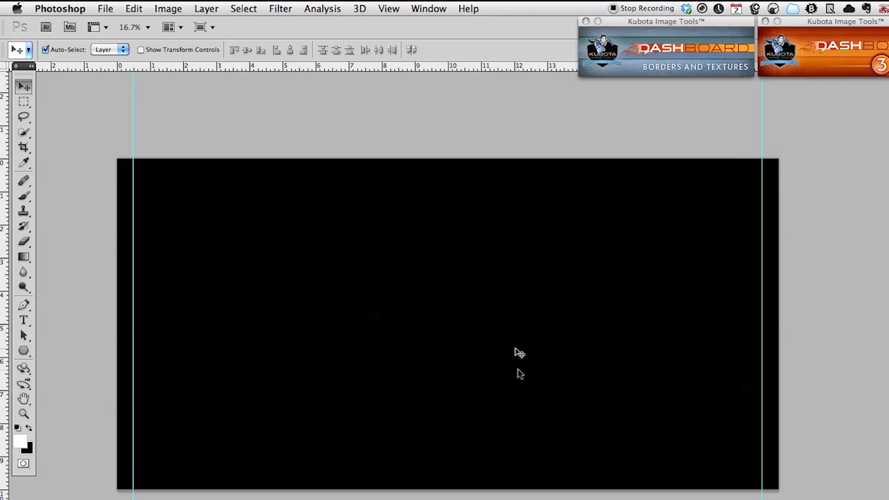
# - Add a horizontal guide at 0.5 inches
pyautogui.click(382, 8)
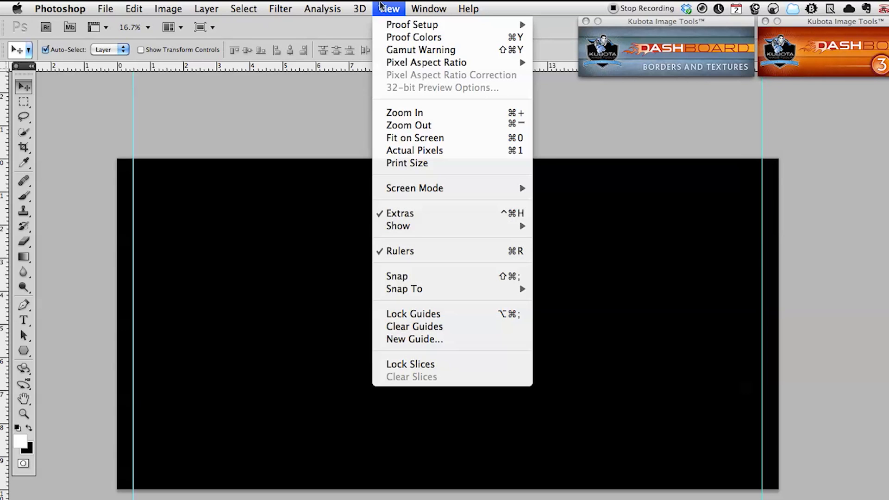
pyautogui.click(424, 340)
pyautogui.click(488, 330)
pyautogui.doubleClick(521, 366)
pyautogui.write('0.5')
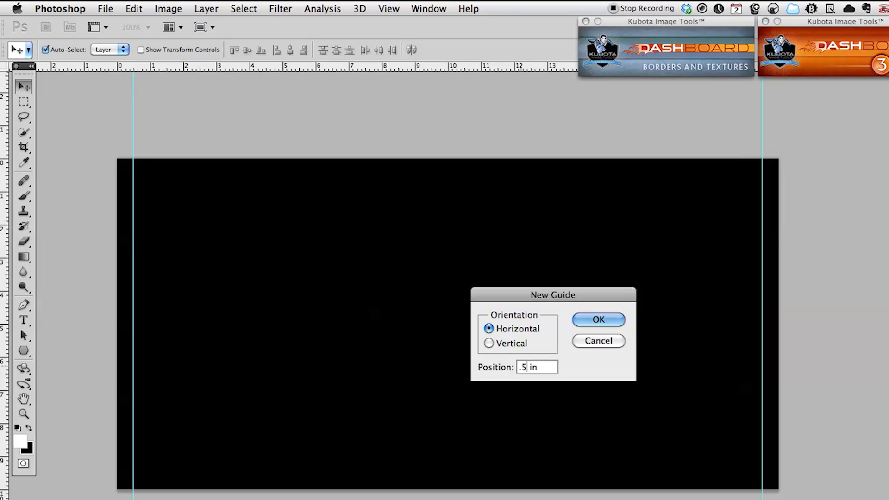
pyautogui.press('Return')
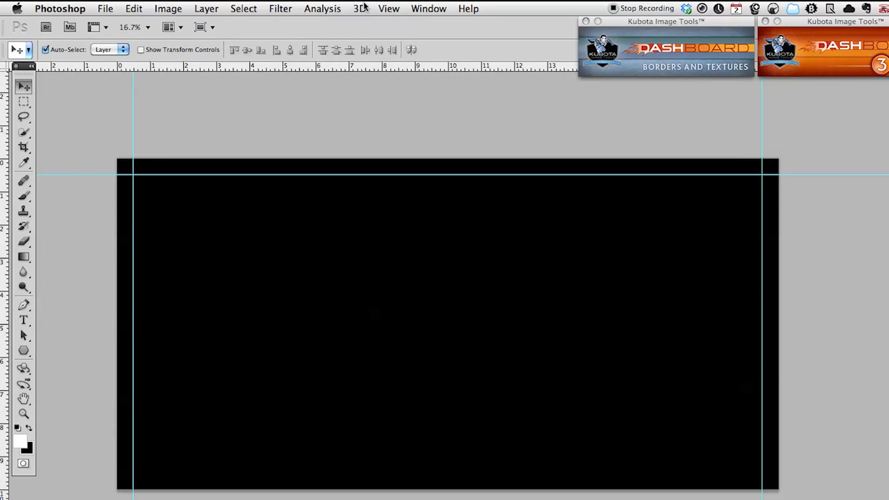
# - Add a horizontal guide at 9.5 inches
pyautogui.click(397, 8)
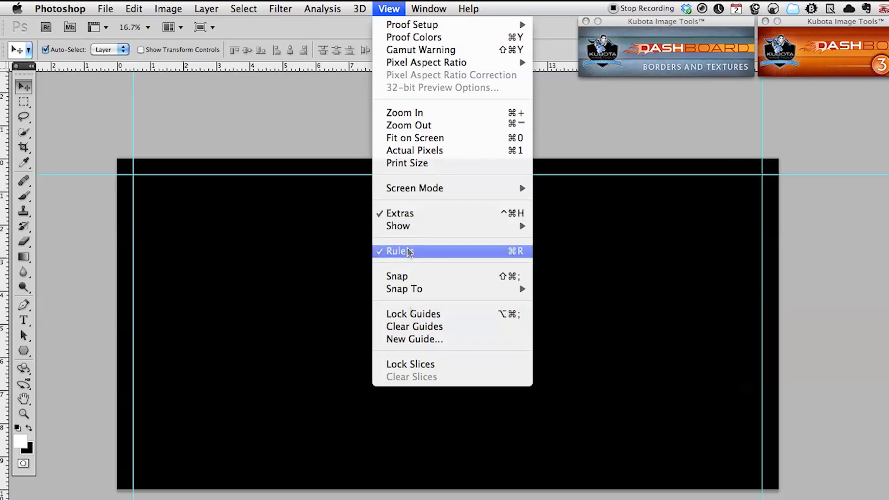
pyautogui.click(410, 342)
pyautogui.click(512, 330)
pyautogui.doubleClick(520, 368)
pyautogui.write('9.5')
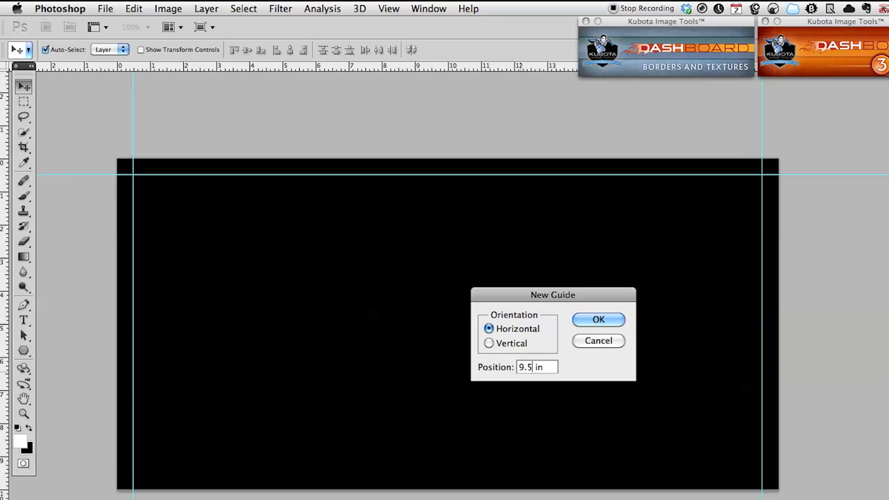
pyautogui.press('Return')
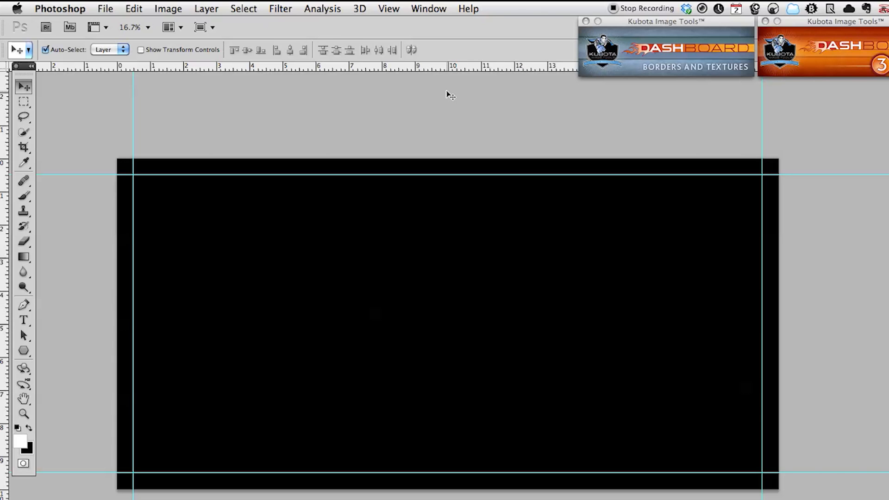
# - Add a vertical guide at 10 inches to mark the center of the spread
pyautogui.click(389, 8)
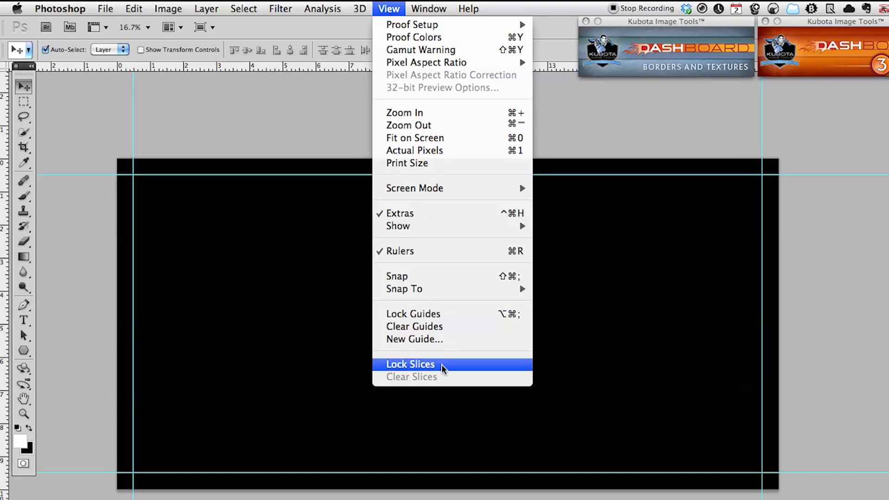
pyautogui.click(441, 340)
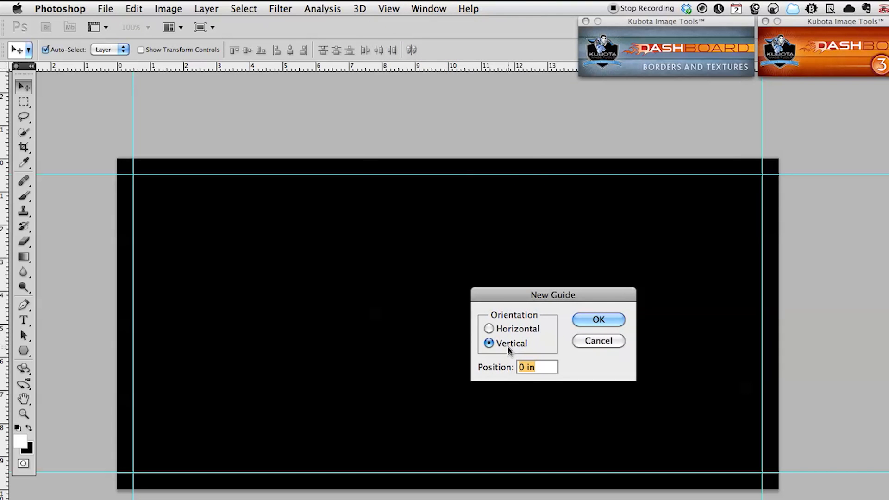
pyautogui.click(524, 369)
pyautogui.doubleClick(522, 368)
pyautogui.write('10')
pyautogui.press('Return')
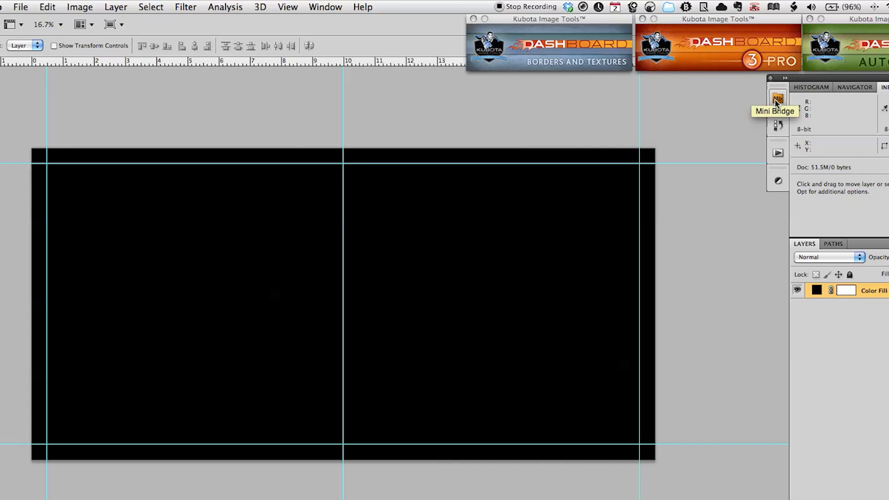
pyautogui.click(21, 7)
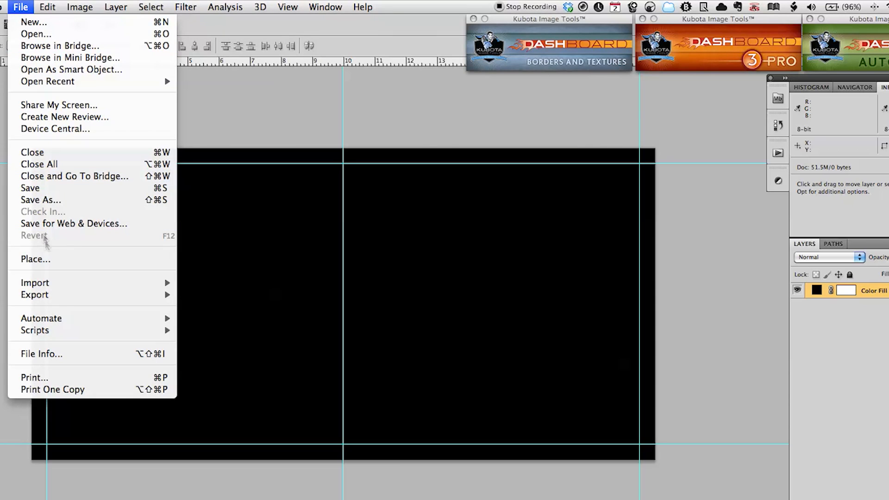
pyautogui.click(100, 263)
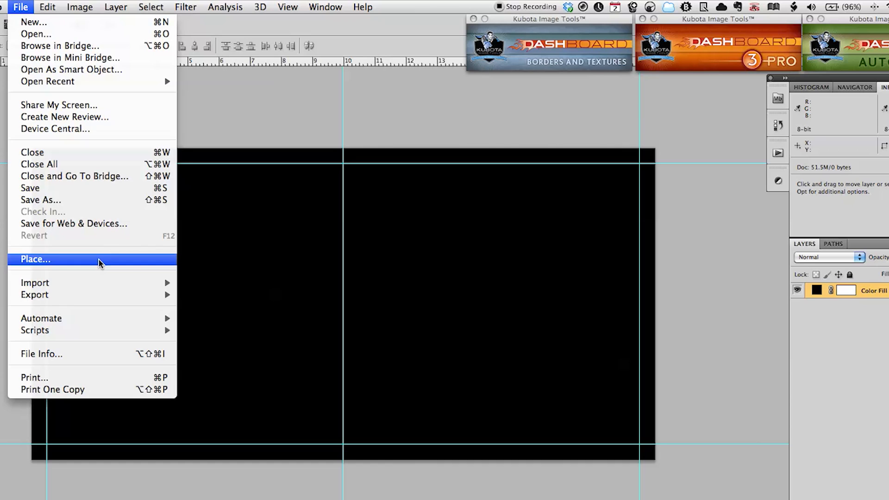
pyautogui.click(744, 264)
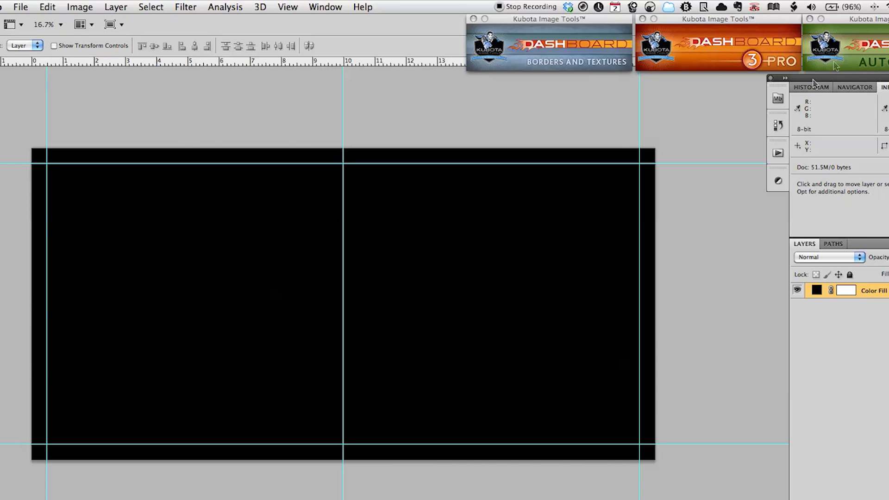
pyautogui.click(20, 6)
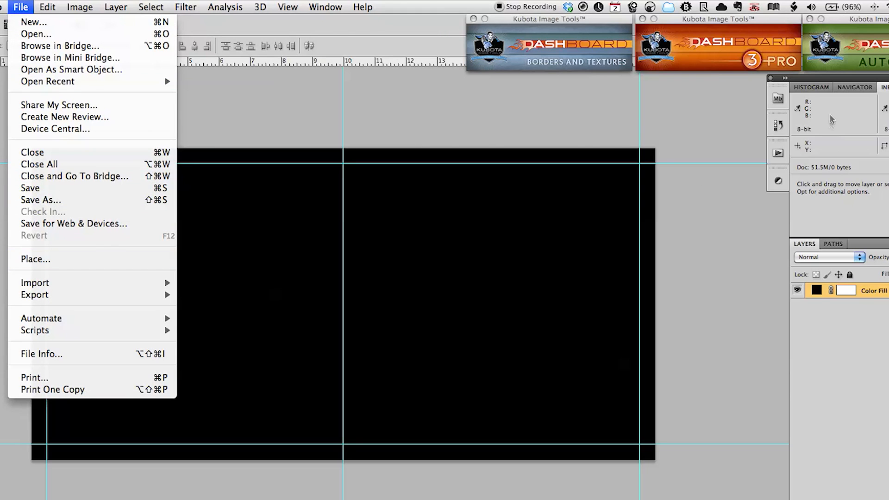
pyautogui.click(749, 106)
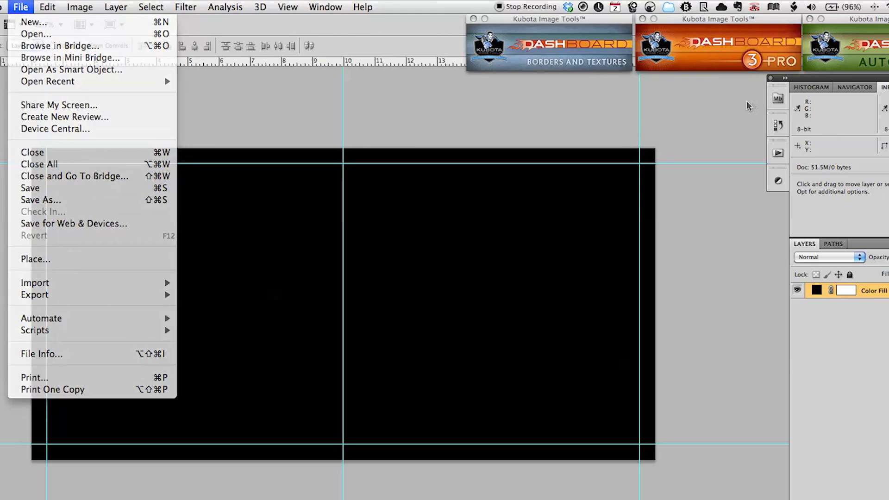
# - Show the Mini Bridge with the thumbnails of the images folder
pyautogui.click(780, 99)
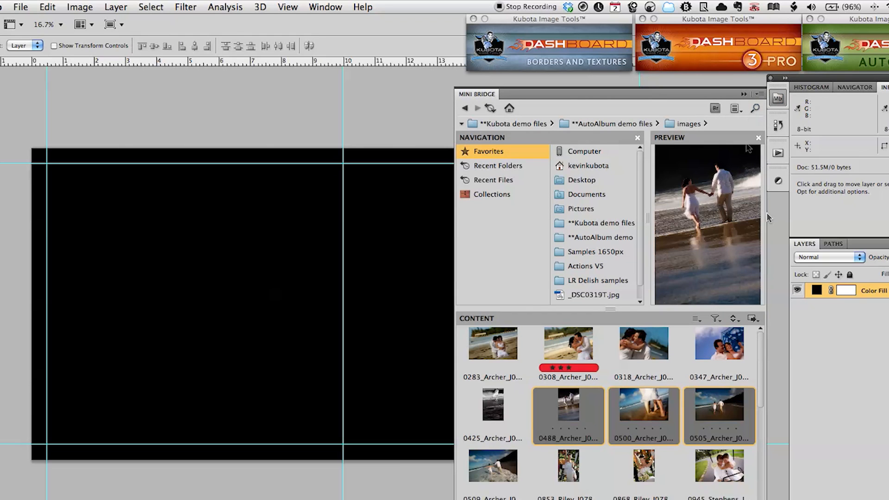
pyautogui.click(325, 7)
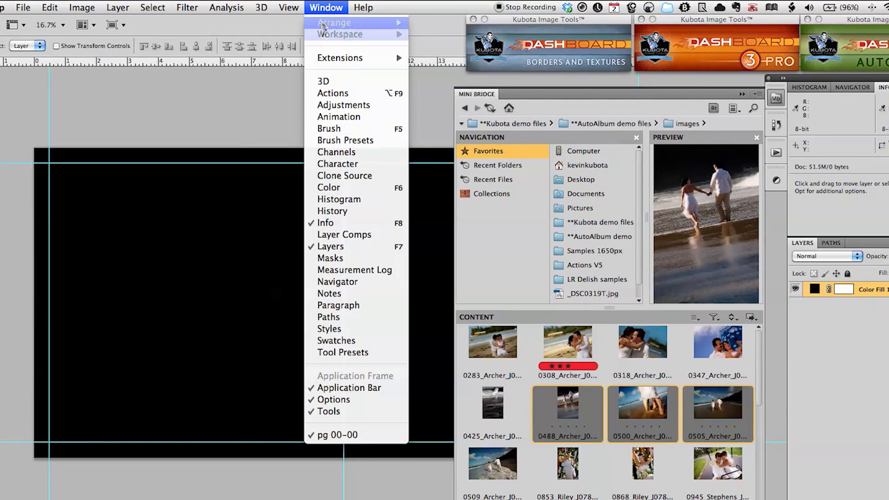
pyautogui.moveTo(327, 59)
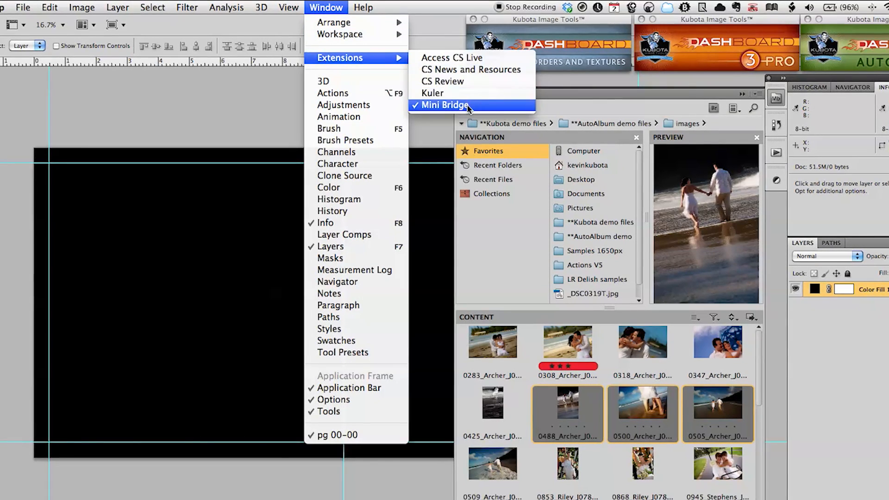
pyautogui.click(776, 98)
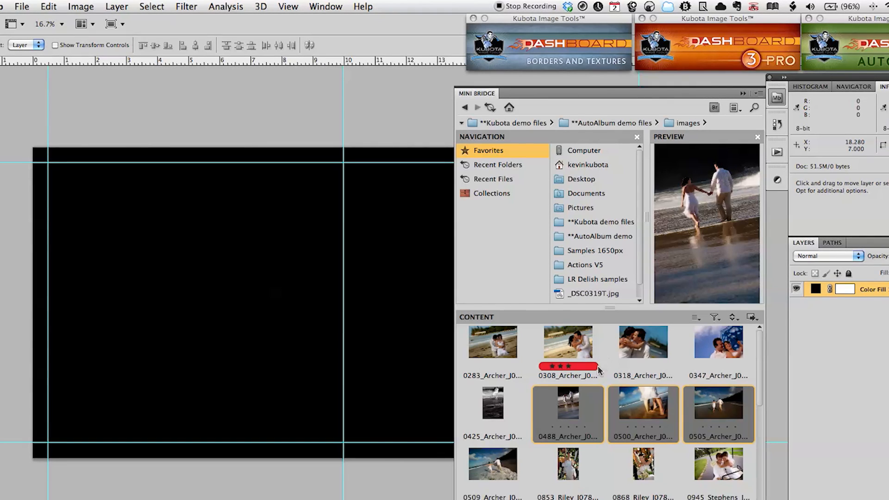
# - Select images 0283, 0308 and 0318 in Mini Bridge, place them on the album page and collapse Mini Bridge
pyautogui.click(497, 345)
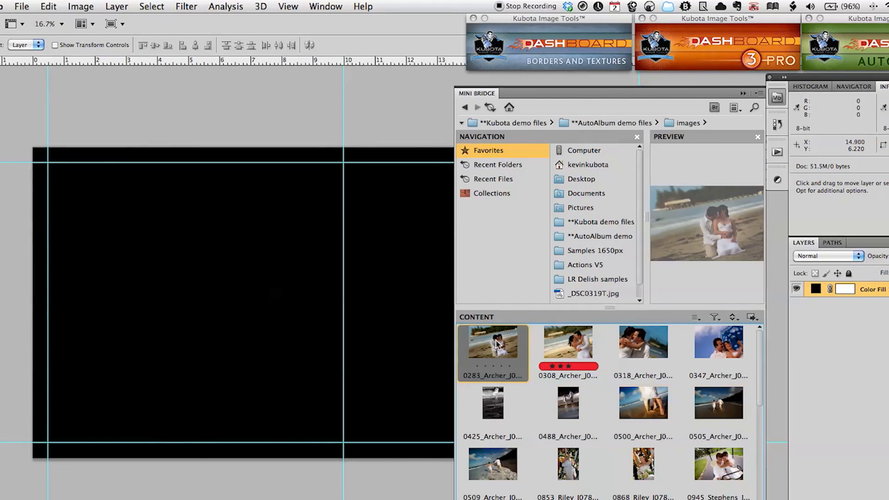
pyautogui.keyDown('shift'); pyautogui.click(636, 343); pyautogui.keyUp('shift')
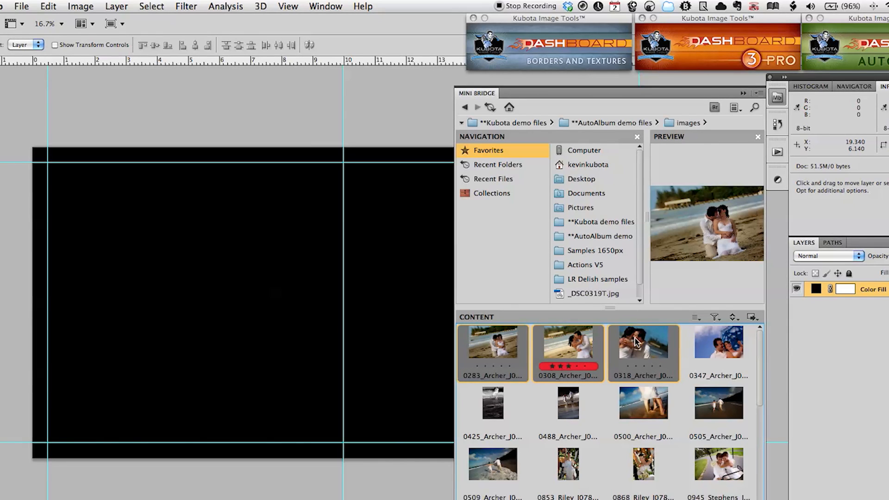
pyautogui.moveTo(489, 347); pyautogui.dragTo(254, 265)
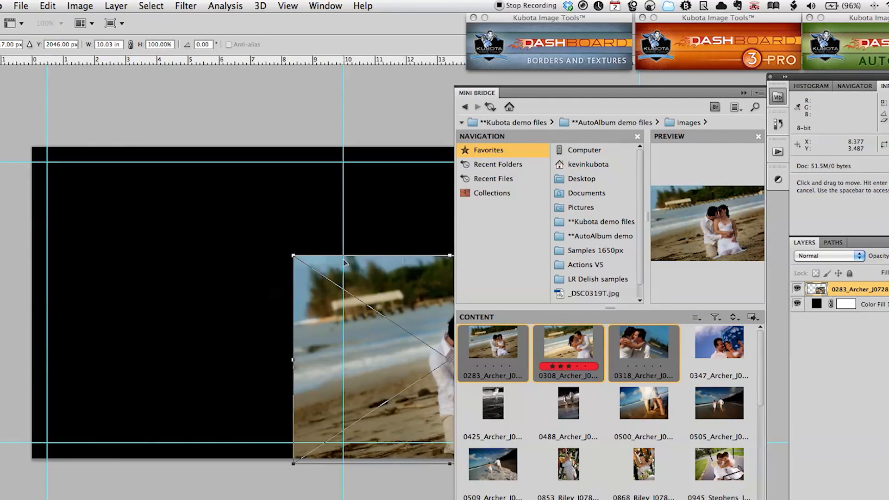
pyautogui.click(776, 100)
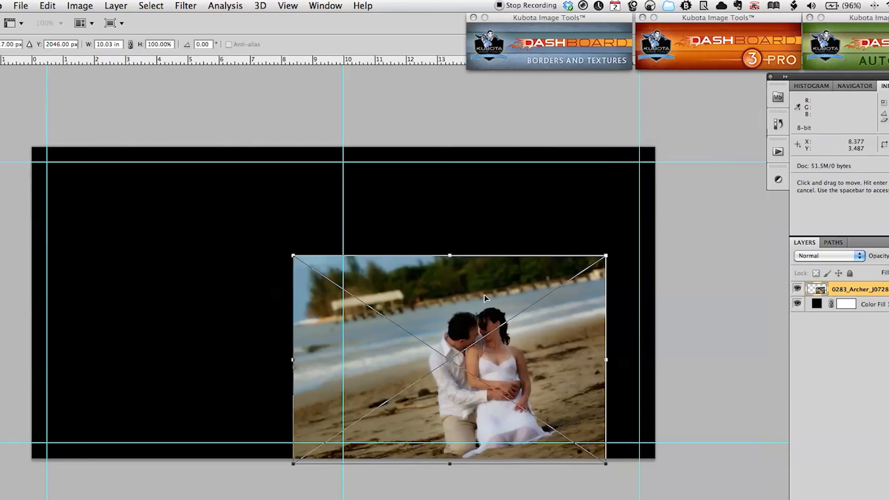
# - Move placed image 0283 up and toward the left half of the spread, and commit the placement of all three images
pyautogui.moveTo(485, 295); pyautogui.dragTo(328, 231)
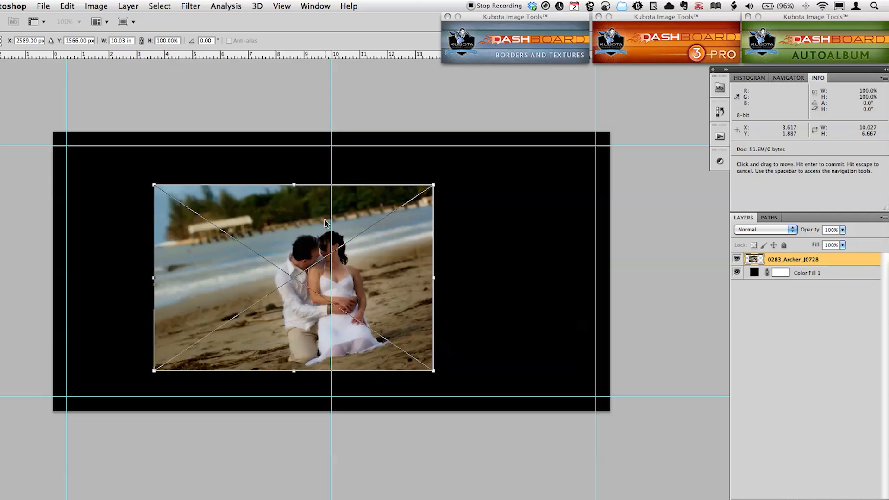
pyautogui.press('Return')
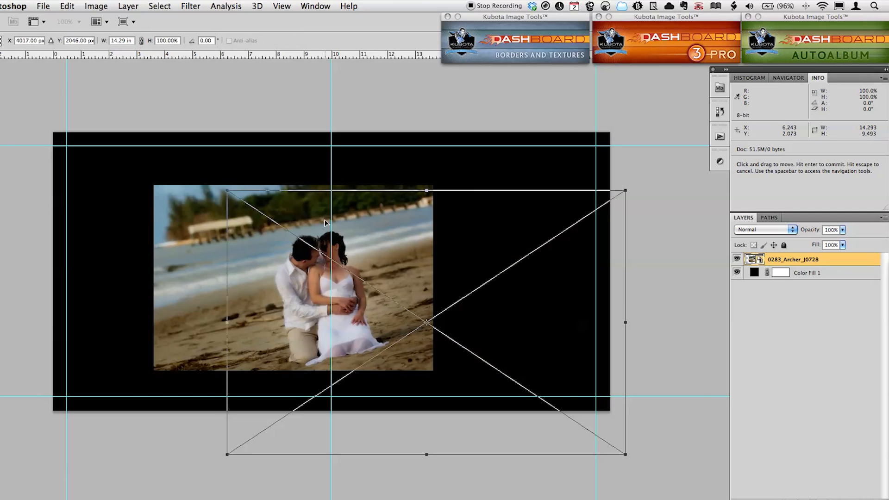
pyautogui.press('Return')
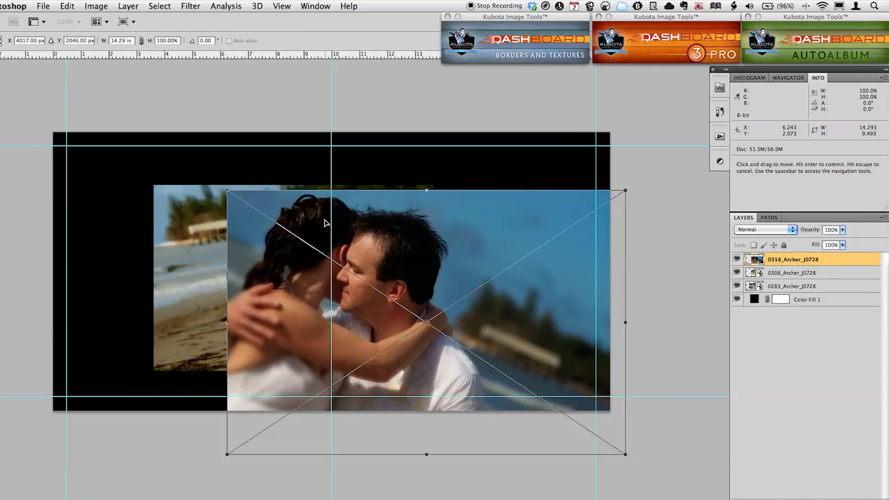
pyautogui.press('Return')
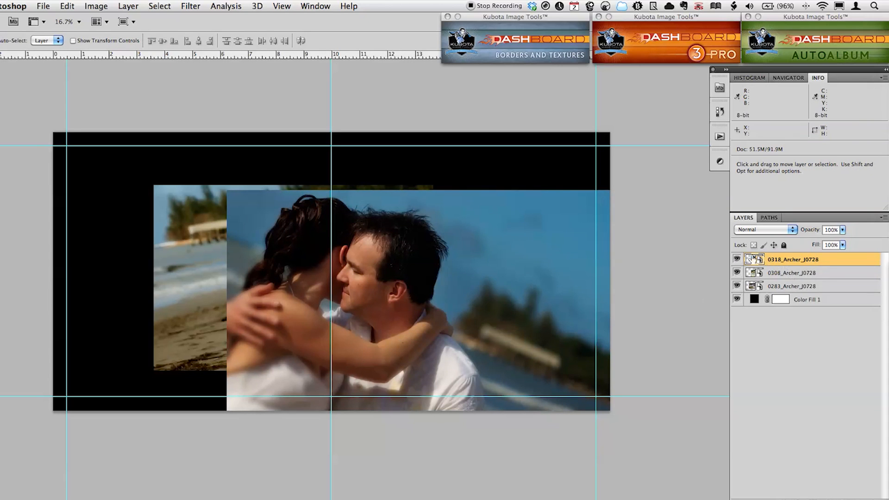
# - Move the three image layers together up and left on the page, and shift image 0318 farther left on its own
pyautogui.click(775, 320)
pyautogui.click(780, 261)
pyautogui.keyDown('shift'); pyautogui.click(787, 286); pyautogui.keyUp('shift')
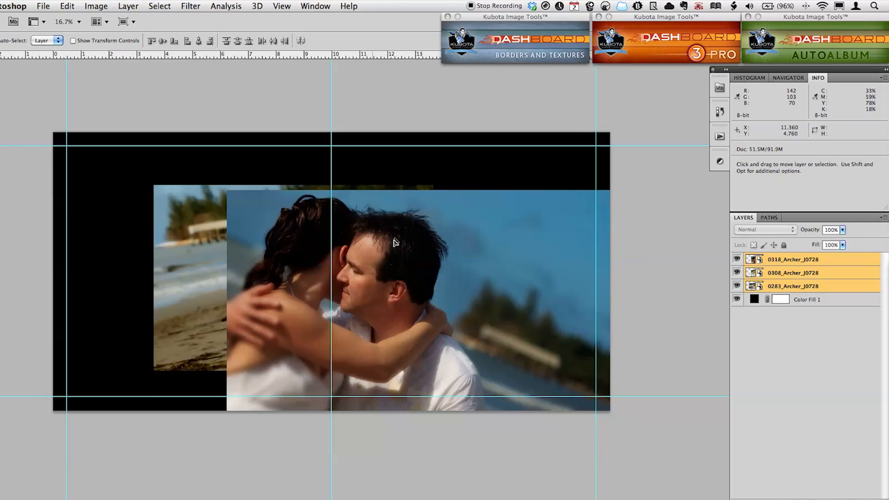
pyautogui.moveTo(371, 265); pyautogui.dragTo(394, 237)
pyautogui.moveTo(233, 227); pyautogui.dragTo(184, 224)
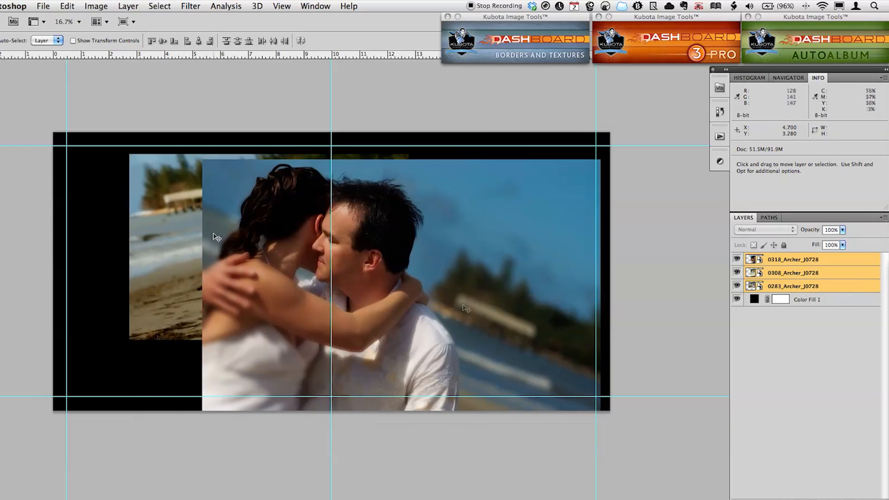
pyautogui.click(804, 368)
pyautogui.moveTo(460, 274); pyautogui.dragTo(428, 258)
# - Show the recorded actions and stop recording the 20x10 album action
pyautogui.click(720, 136)
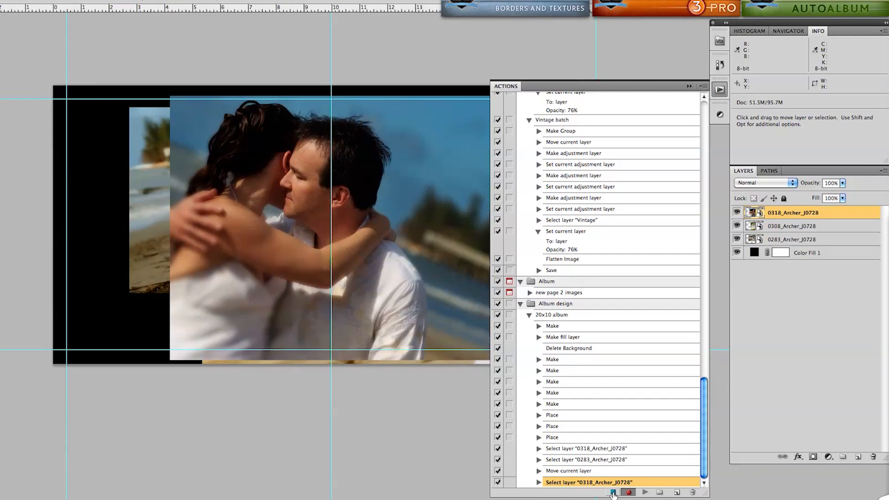
pyautogui.click(614, 499)
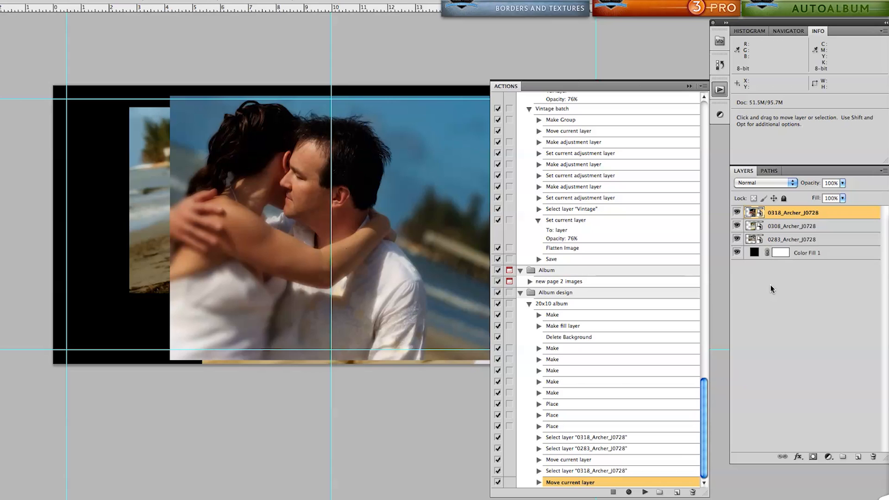
# - Delete the last five recorded commands, the layer selections and layer moves after the Place commands, from the 20x10 album action
pyautogui.click(629, 439)
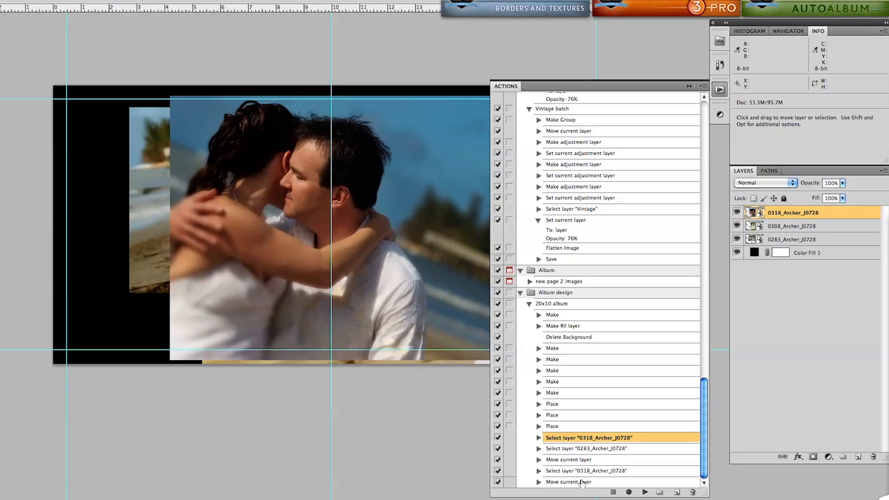
pyautogui.keyDown('shift'); pyautogui.click(610, 482); pyautogui.keyUp('shift')
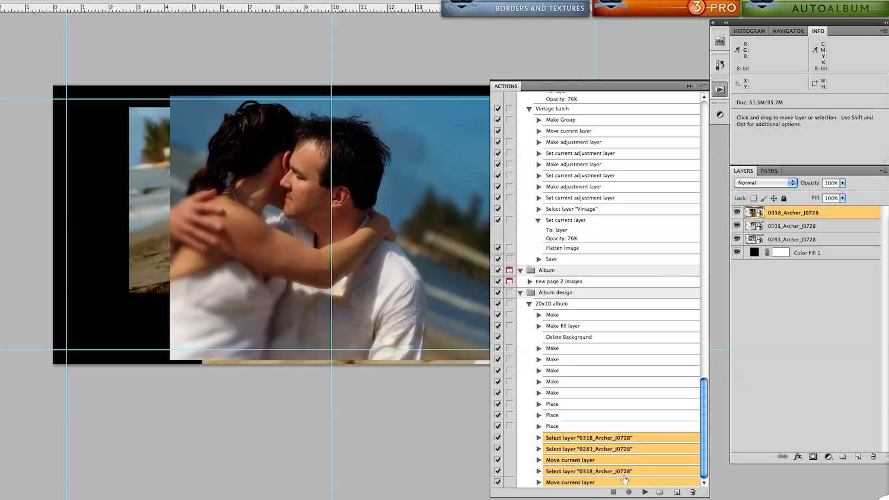
pyautogui.moveTo(638, 440); pyautogui.dragTo(693, 493)
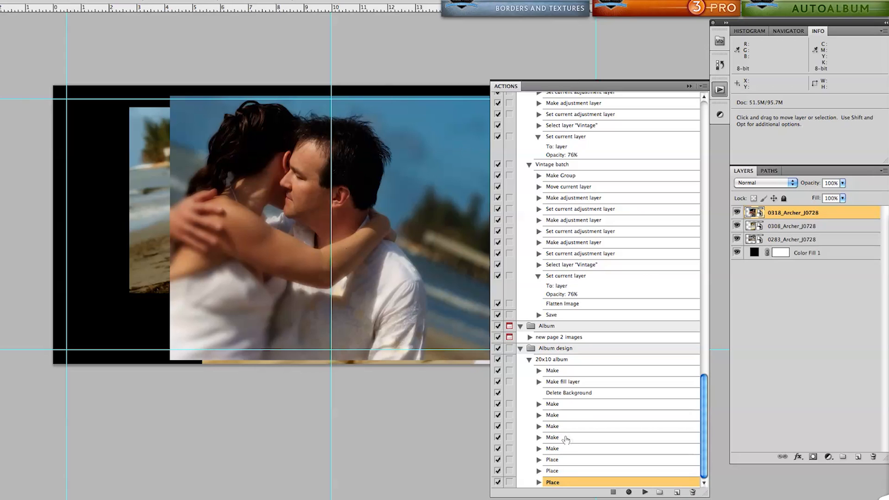
# - Inspect the recorded settings of the first Make, Make fill layer and first guide Make commands in the 20x10 album action
pyautogui.click(539, 371)
pyautogui.click(539, 371)
pyautogui.click(538, 382)
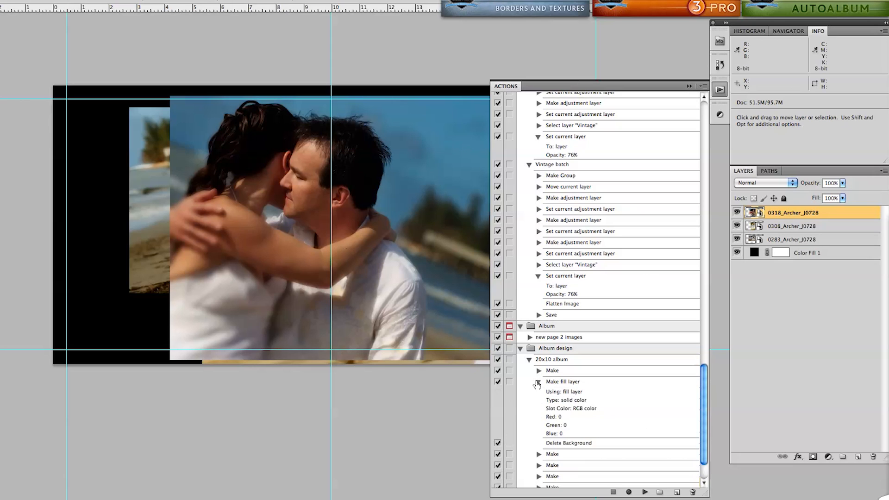
pyautogui.click(538, 382)
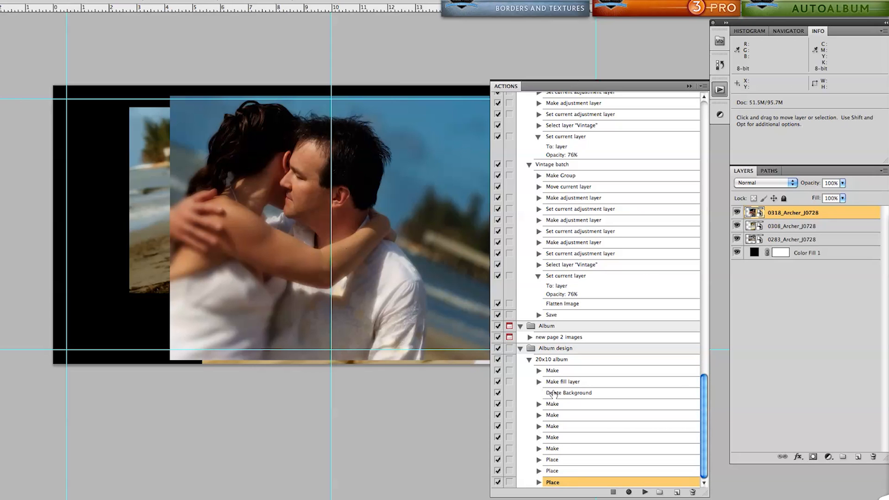
pyautogui.click(538, 404)
pyautogui.click(538, 404)
# - Rename the 20x10 album action to "20x10 album 3 image"
pyautogui.click(569, 362)
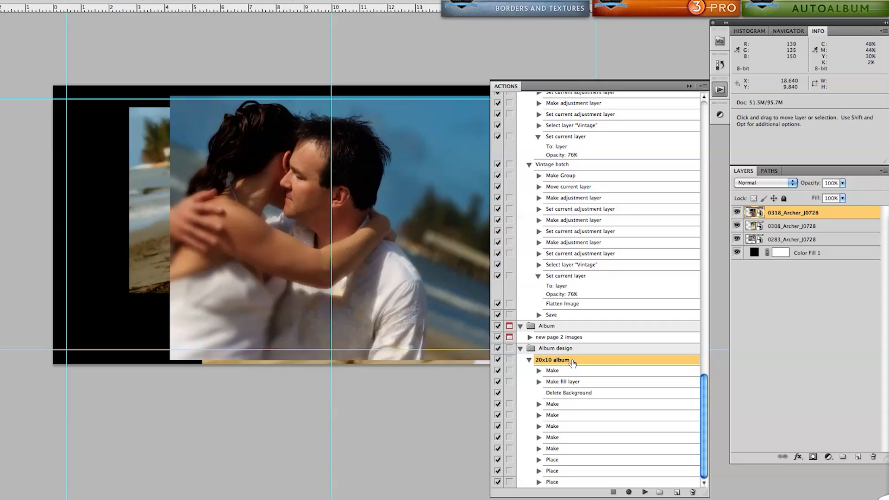
pyautogui.doubleClick(572, 363)
pyautogui.click(417, 230)
pyautogui.write('3 image')
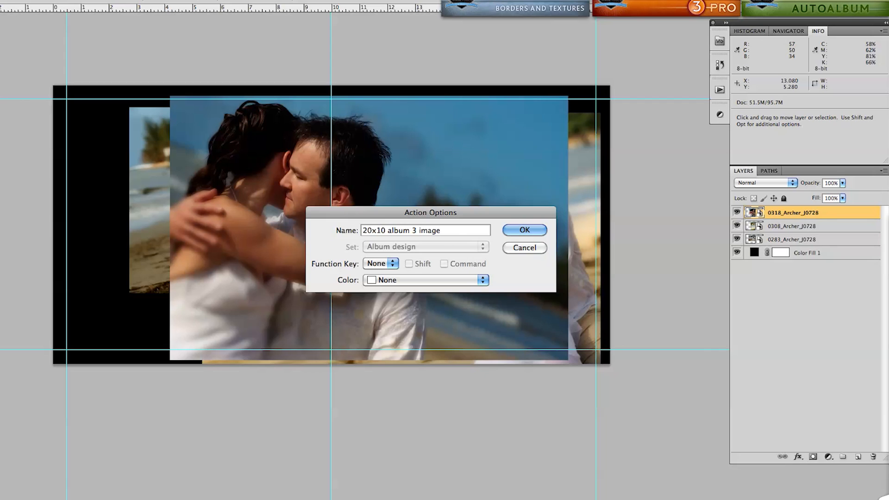
pyautogui.press('Return')
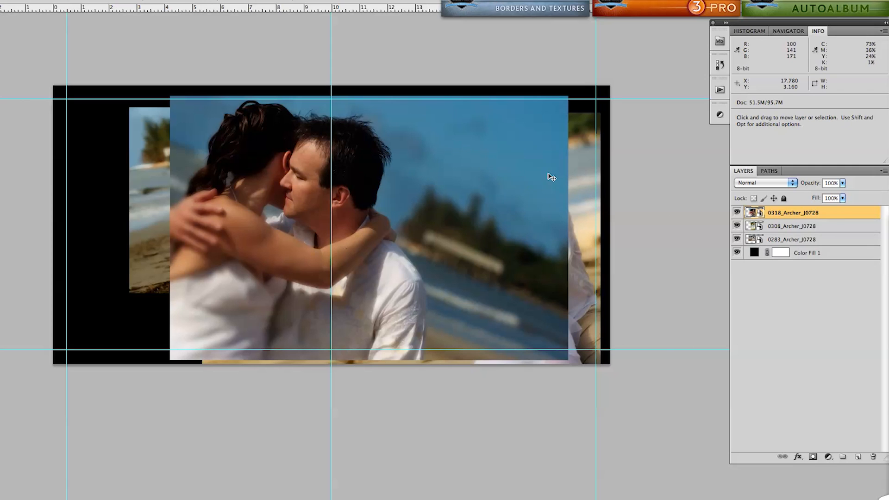
# - Make all three Place commands in the action pause with their dialogs during playback
pyautogui.click(720, 90)
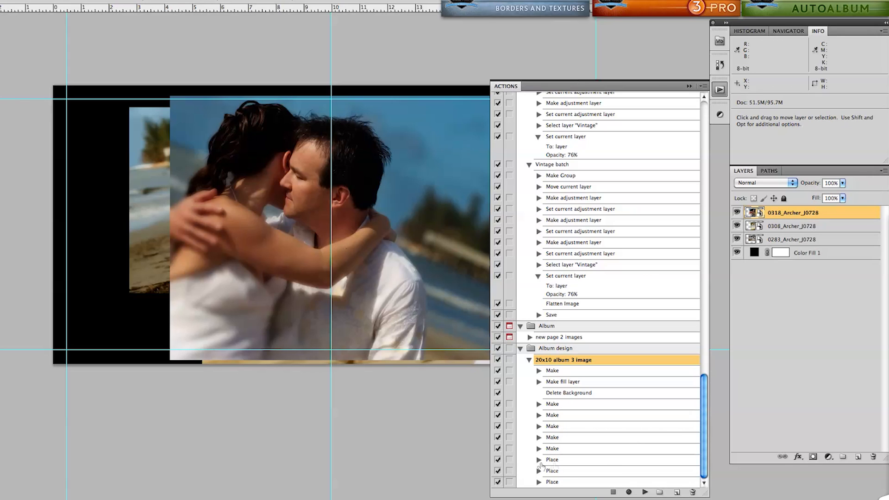
pyautogui.click(563, 462)
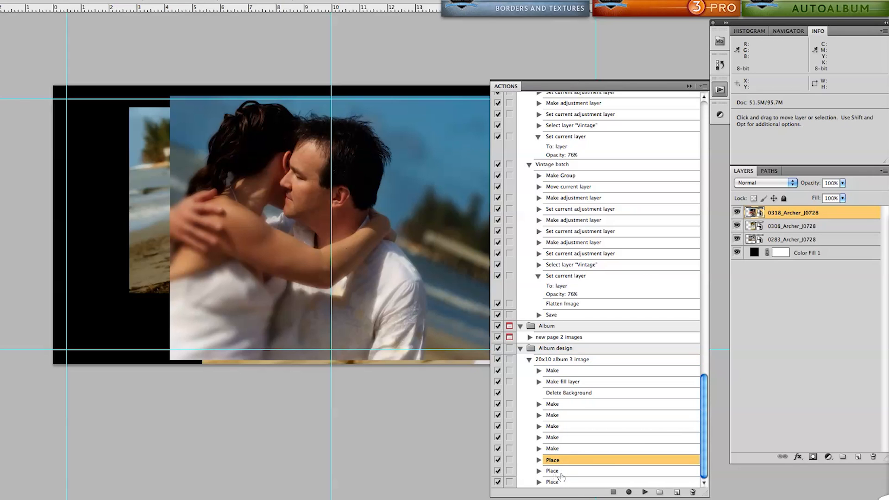
pyautogui.click(510, 460)
pyautogui.click(510, 480)
# - Play the 20x10 album 3 image action and browse to the Album design images folder in thumbnail view for placing
pyautogui.click(586, 361)
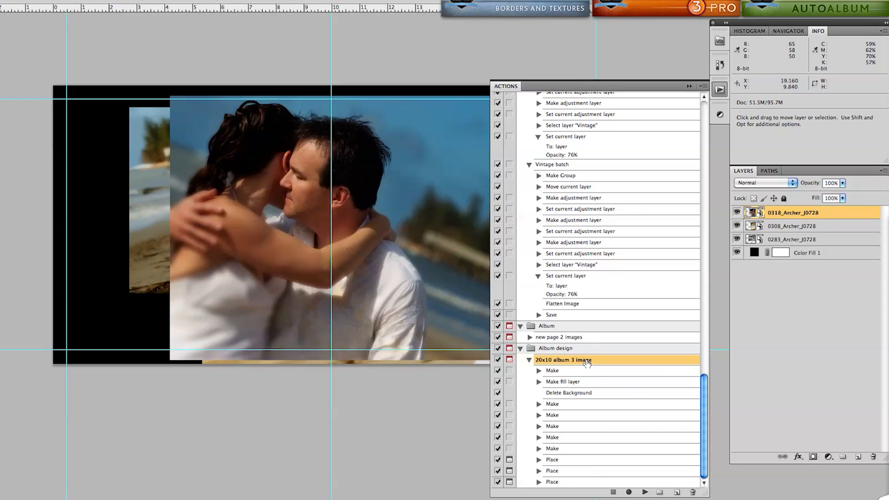
pyautogui.click(645, 492)
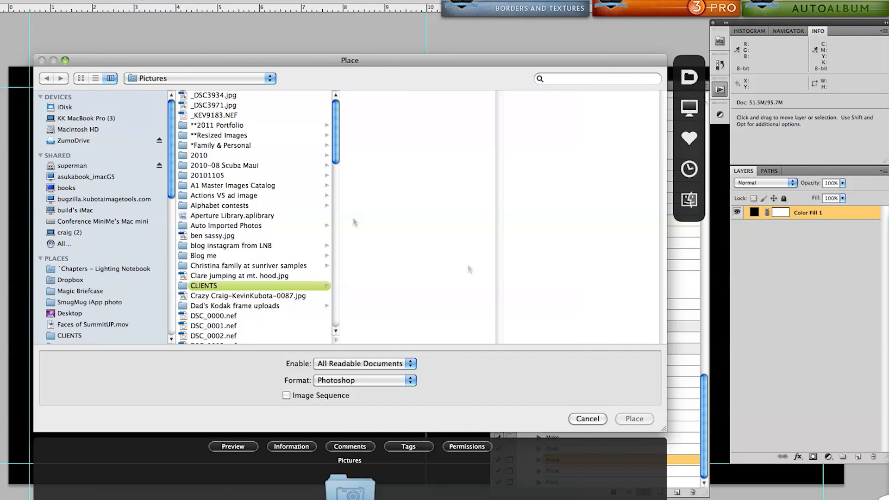
pyautogui.click(688, 171)
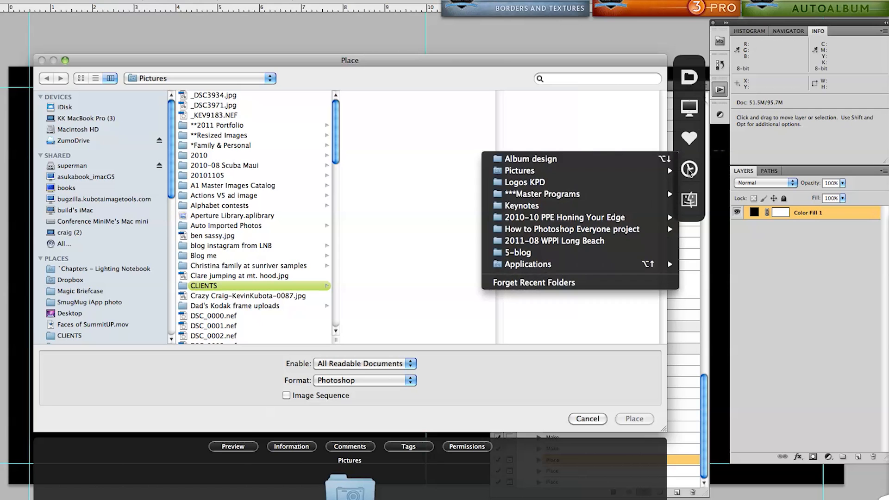
pyautogui.click(653, 160)
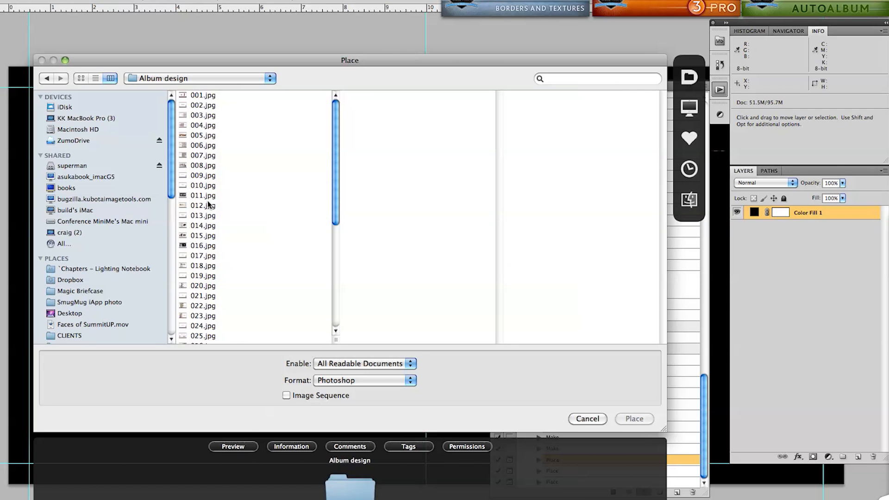
pyautogui.click(80, 78)
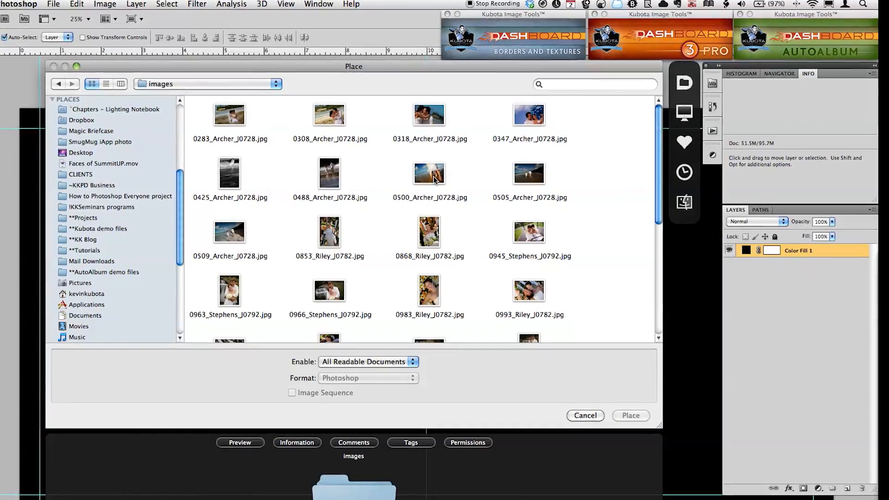
# - Place images 0500, 0509 and 0425 one after another on the album page, committing each placement
pyautogui.click(435, 180)
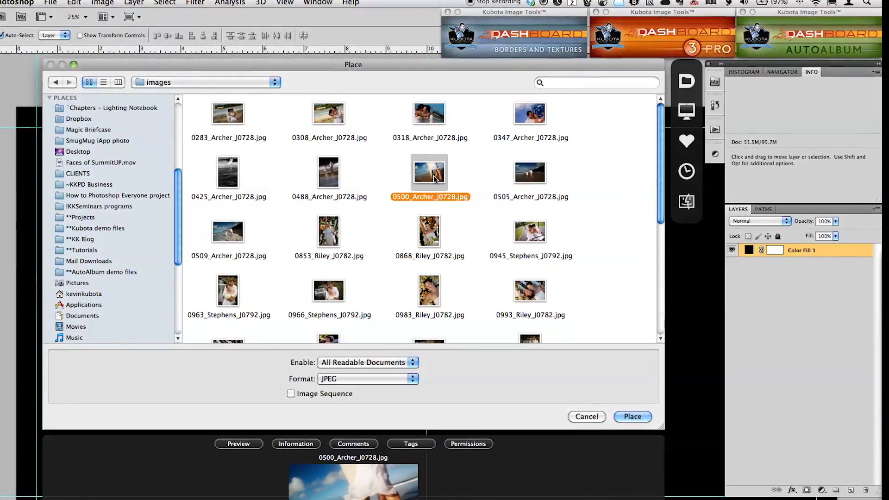
pyautogui.click(633, 417)
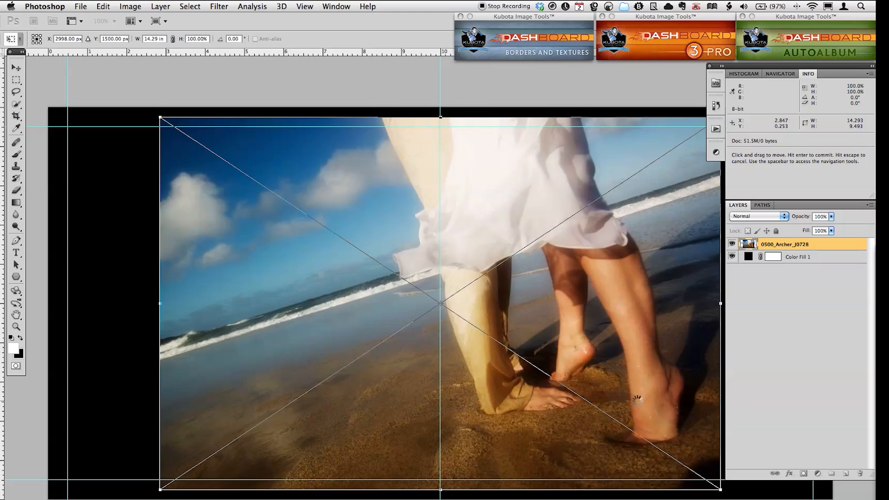
pyautogui.press('Return')
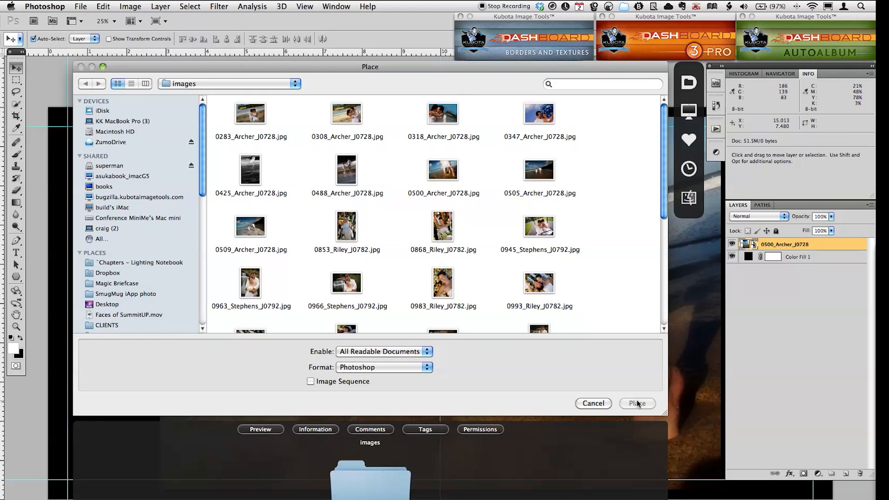
pyautogui.doubleClick(249, 232)
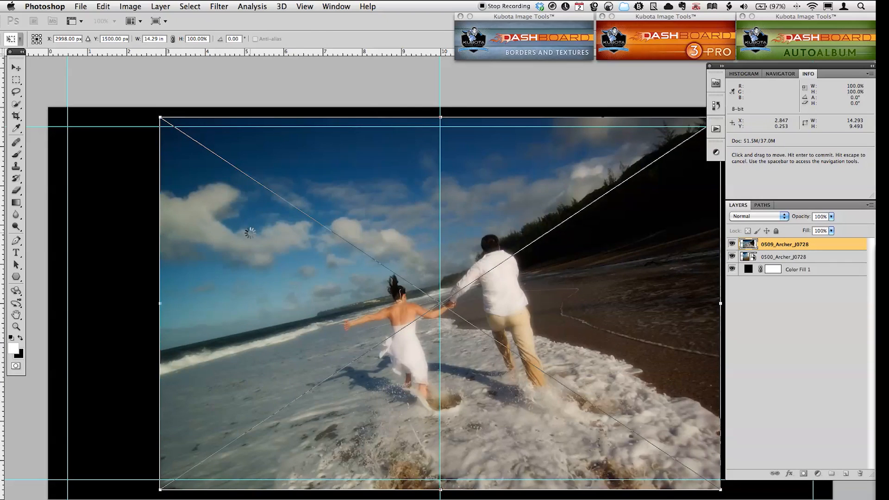
pyautogui.press('Return')
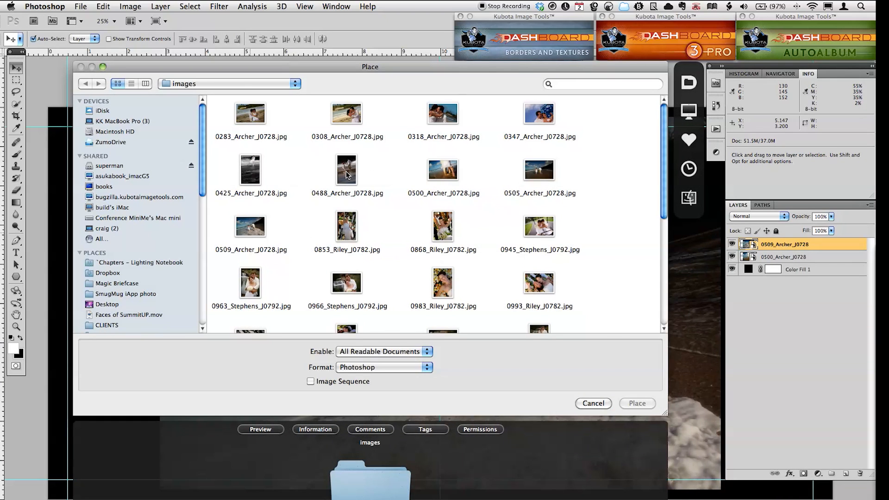
pyautogui.click(252, 174)
pyautogui.doubleClick(251, 174)
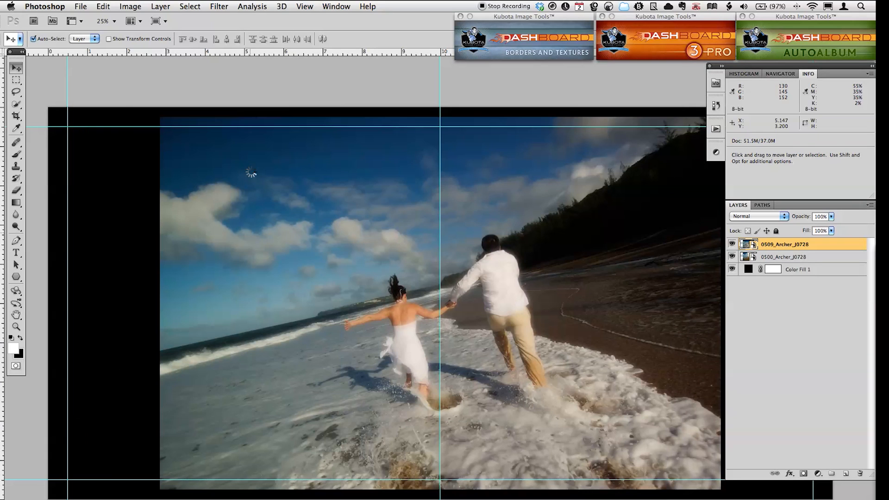
pyautogui.press('Return')
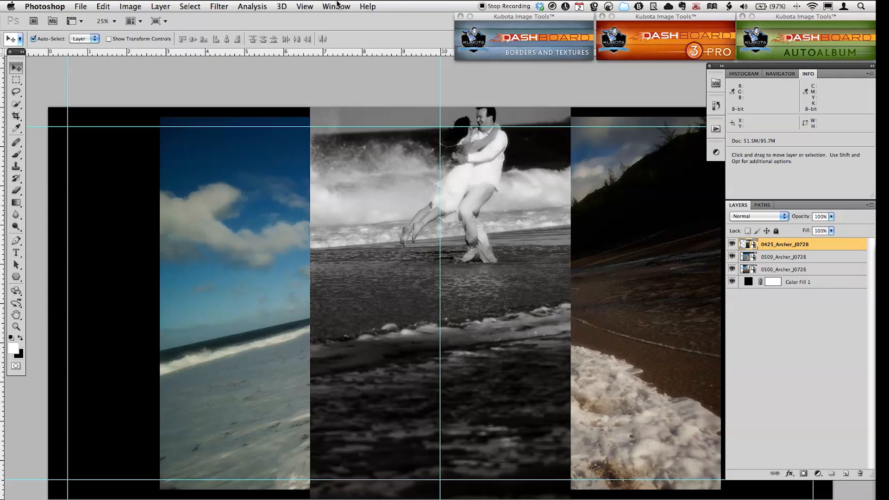
# - Turn on snapping and show Smart Guides for the album page
pyautogui.click(304, 6)
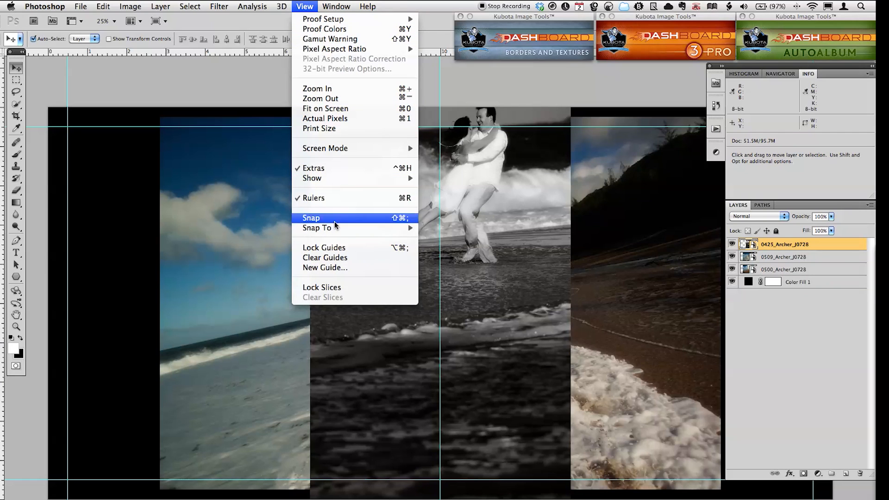
pyautogui.moveTo(335, 227)
pyautogui.click(334, 218)
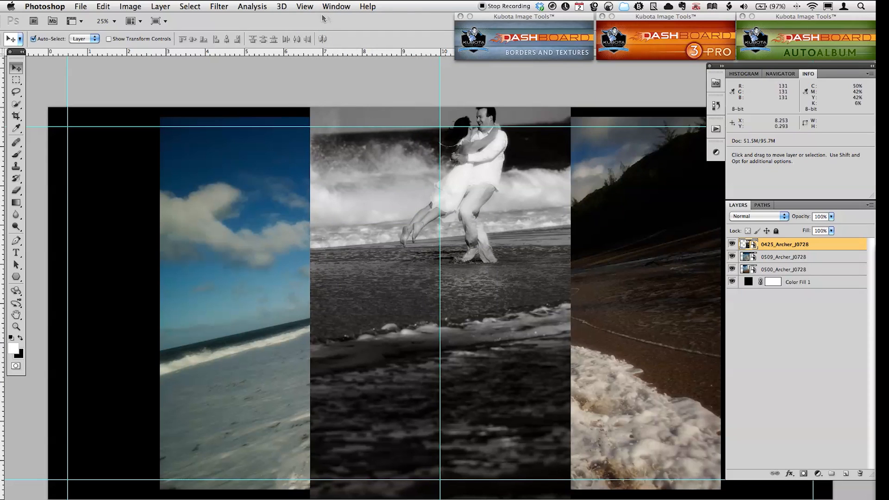
pyautogui.click(305, 6)
pyautogui.moveTo(354, 229)
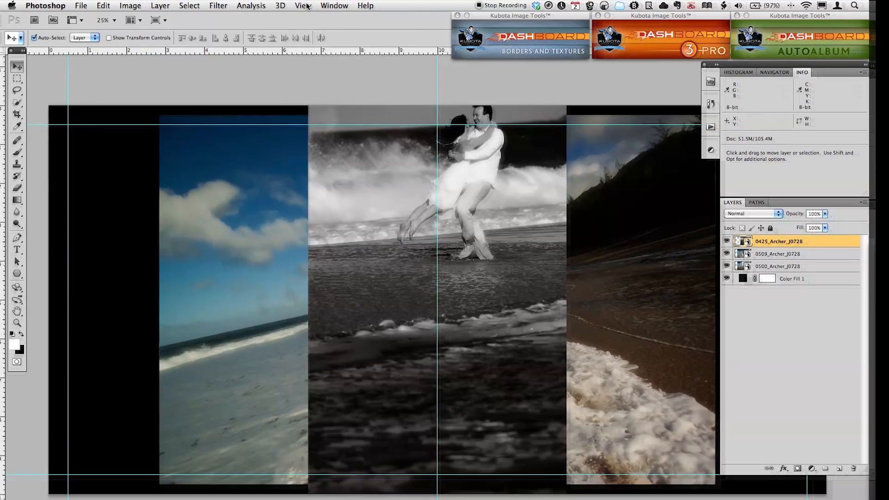
pyautogui.click(305, 7)
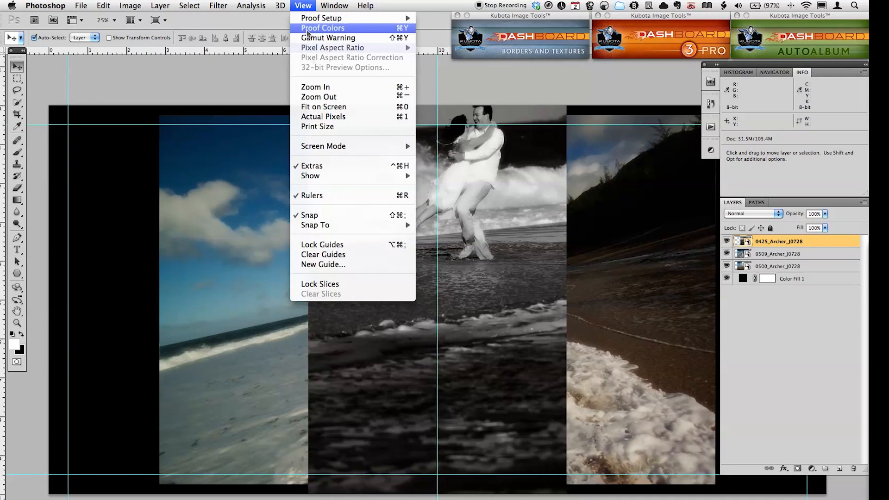
pyautogui.moveTo(327, 177)
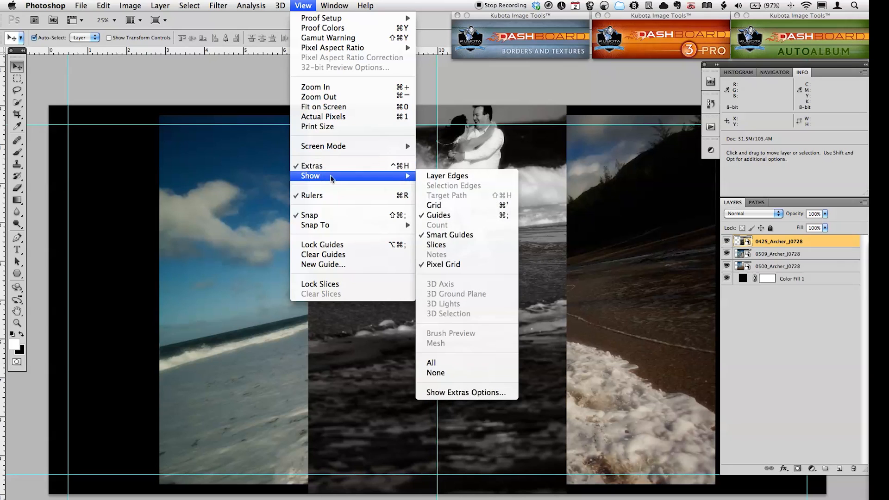
pyautogui.click(464, 238)
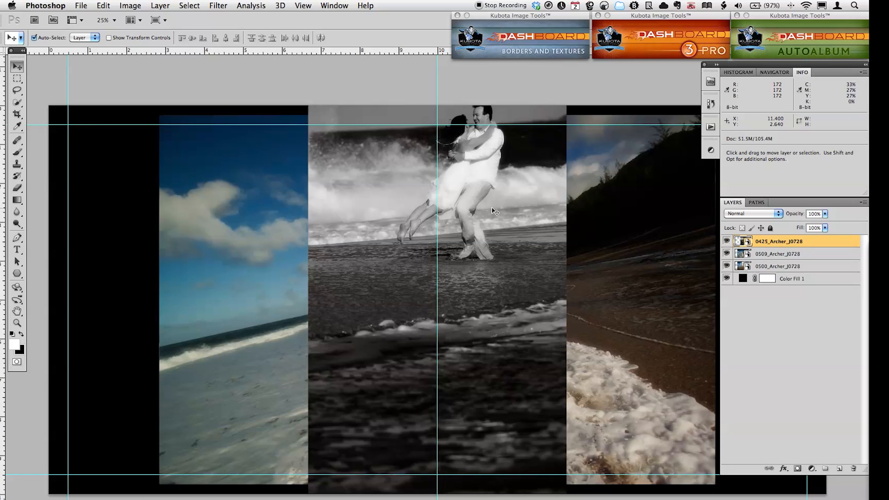
# - Move image 0425 left toward the center guide and down until its top edge snaps to the upper guide
pyautogui.moveTo(493, 212); pyautogui.dragTo(362, 212)
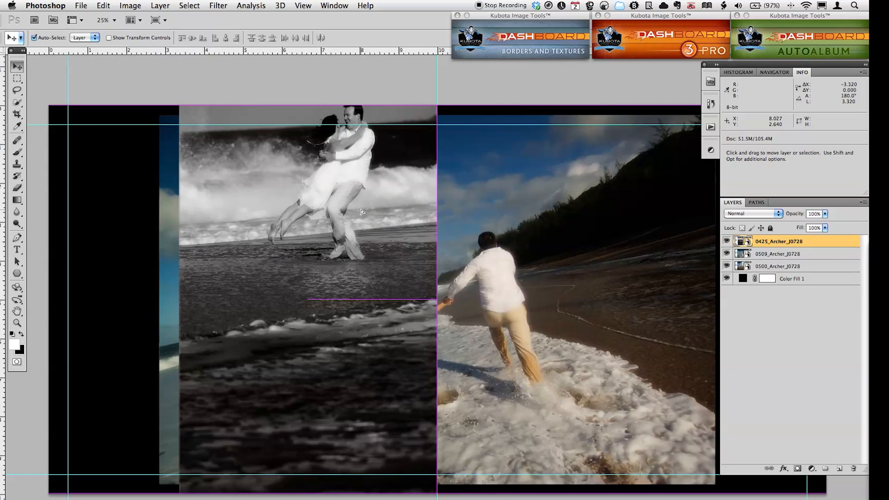
pyautogui.moveTo(361, 212)
pyautogui.mouseDown()
pyautogui.moveTo(358, 396)
pyautogui.moveTo(362, 210)
pyautogui.mouseUp()
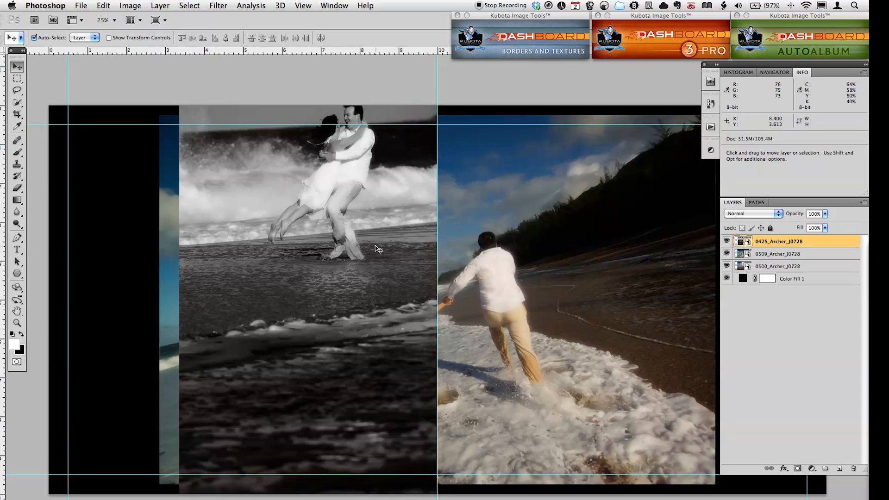
pyautogui.moveTo(333, 255)
pyautogui.mouseDown()
pyautogui.moveTo(343, 295)
pyautogui.moveTo(344, 258)
pyautogui.mouseUp()
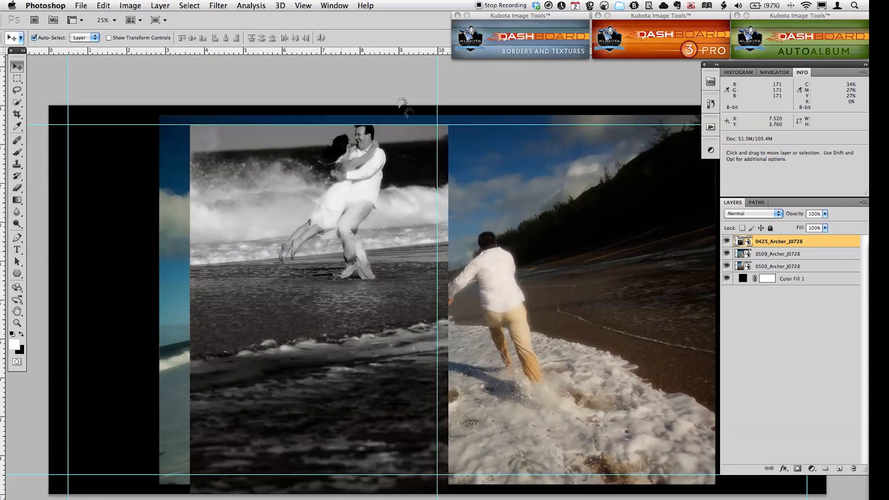
# - Scale image 0425 down to about 26% and position it near the left side of the spread, overlapping image 0509's left edge
pyautogui.hotkey('ctrl', 't')
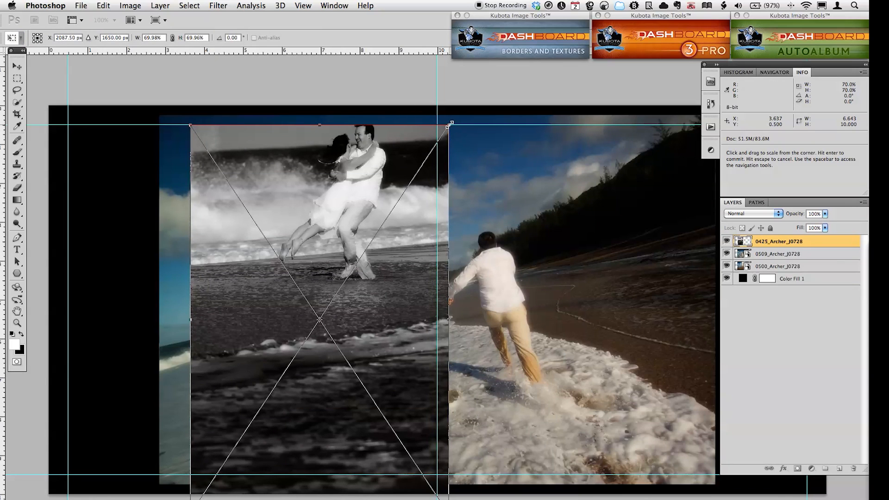
pyautogui.moveTo(450, 124); pyautogui.dragTo(194, 195)
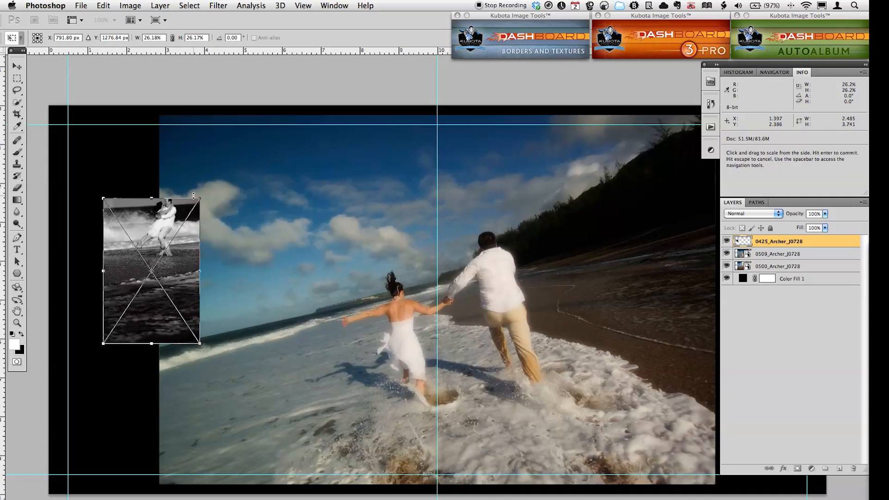
pyautogui.press('Return')
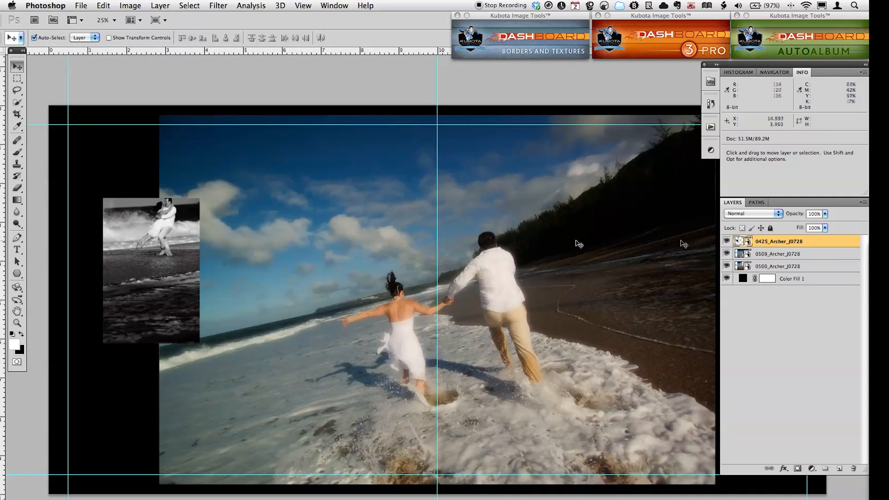
# - Scale image 0425 up to about 34.8% and snap it into the corner of the upper and left guides
pyautogui.press('super+t')
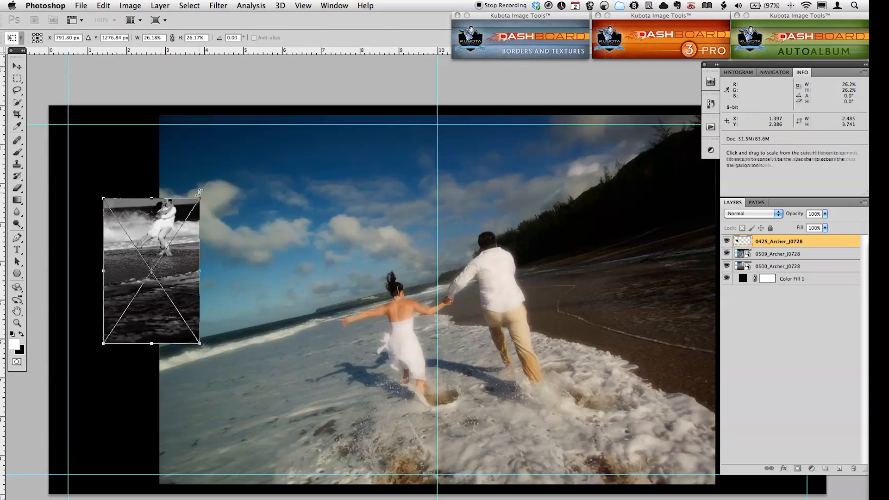
pyautogui.moveTo(199, 191); pyautogui.dragTo(224, 162)
pyautogui.press('Return')
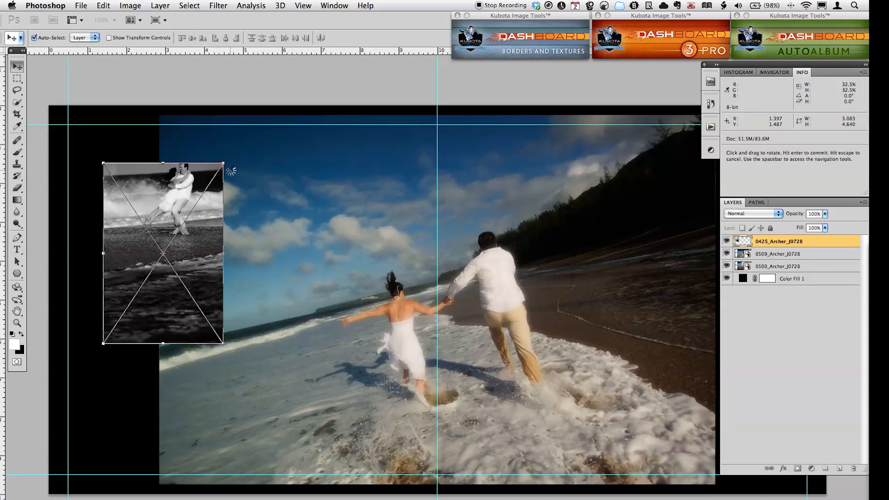
pyautogui.press('super+t')
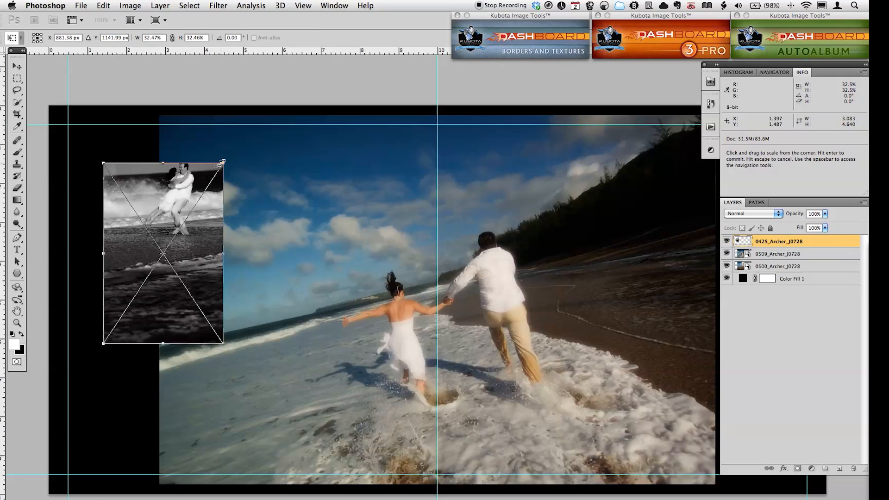
pyautogui.moveTo(226, 160); pyautogui.dragTo(232, 151)
pyautogui.press('Return')
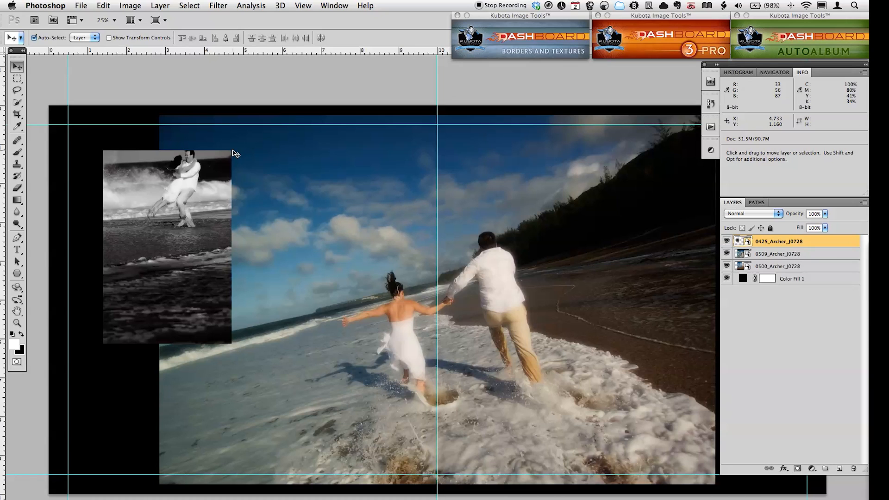
pyautogui.moveTo(177, 184); pyautogui.dragTo(150, 144)
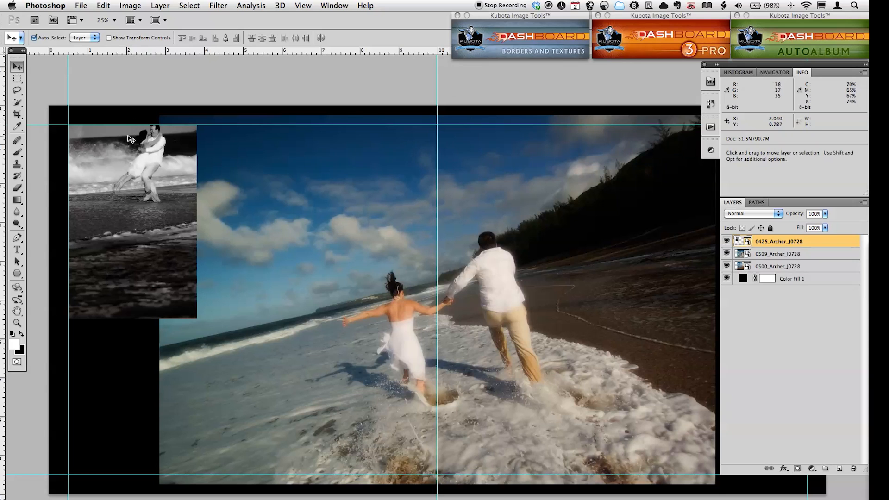
pyautogui.moveTo(104, 160)
pyautogui.mouseDown()
pyautogui.moveTo(114, 169)
pyautogui.moveTo(104, 161)
pyautogui.mouseUp()
# - Move image 0509 into the album page's lower-right corner and image 0500 against the page's left edge
pyautogui.moveTo(306, 206); pyautogui.dragTo(381, 235)
pyautogui.press('super+minus')
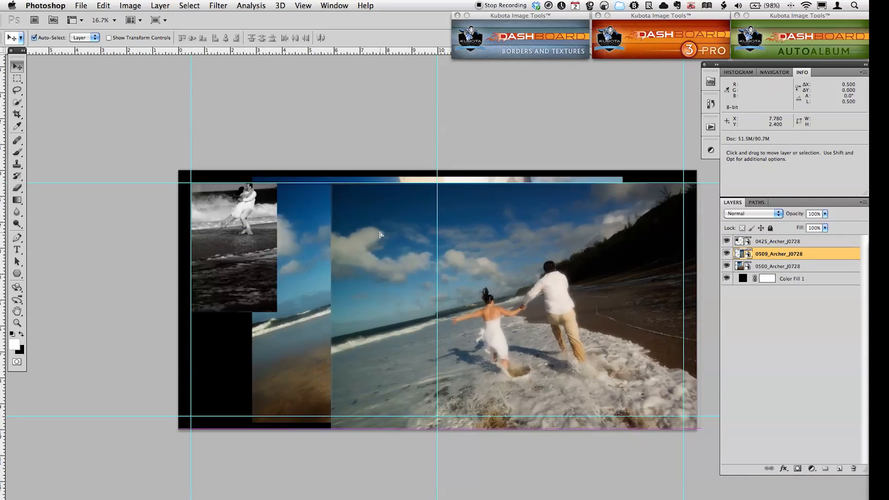
pyautogui.moveTo(300, 339); pyautogui.dragTo(232, 343)
# - Scale image 0509 to 105.24% so it fills the page height and snap it to the page's right edge
pyautogui.click(523, 244)
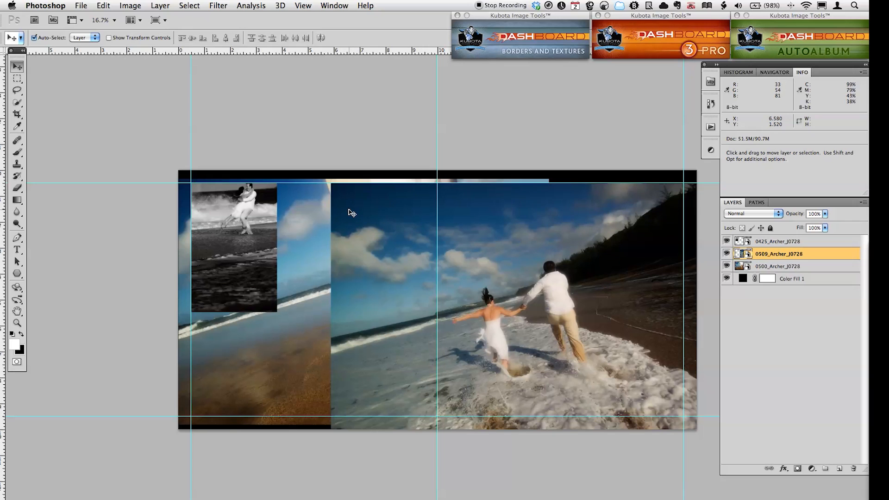
pyautogui.press('super+t')
pyautogui.moveTo(332, 184); pyautogui.dragTo(313, 172)
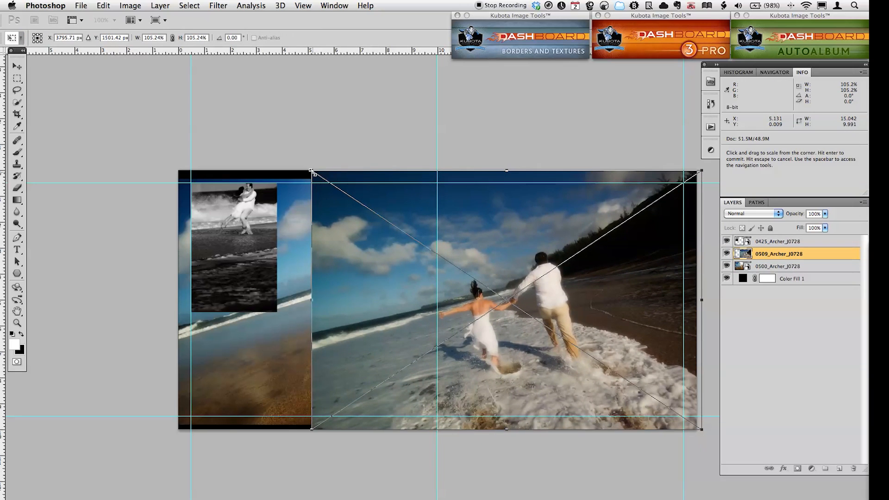
pyautogui.moveTo(346, 218); pyautogui.dragTo(341, 218)
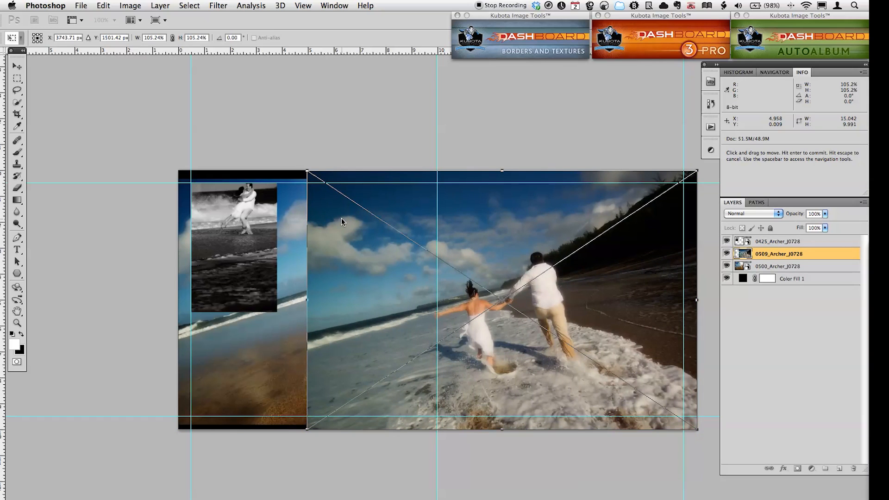
pyautogui.press('Return')
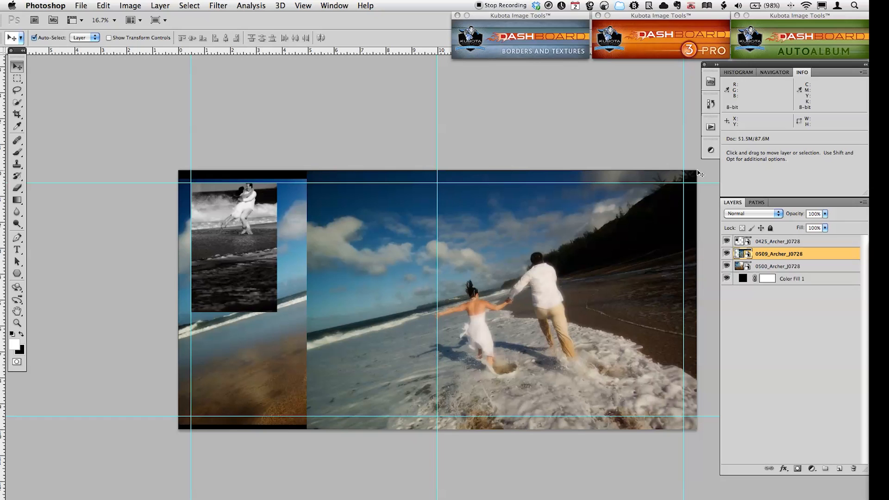
# - Try layer auto-selection by picking images 0509, 0500 and 0425 on the page, shifting image 0500 slightly right
pyautogui.moveTo(651, 215)
pyautogui.mouseDown()
pyautogui.moveTo(643, 226)
pyautogui.moveTo(649, 207)
pyautogui.moveTo(650, 215)
pyautogui.mouseUp()
pyautogui.click(284, 361)
pyautogui.moveTo(261, 355); pyautogui.dragTo(284, 355)
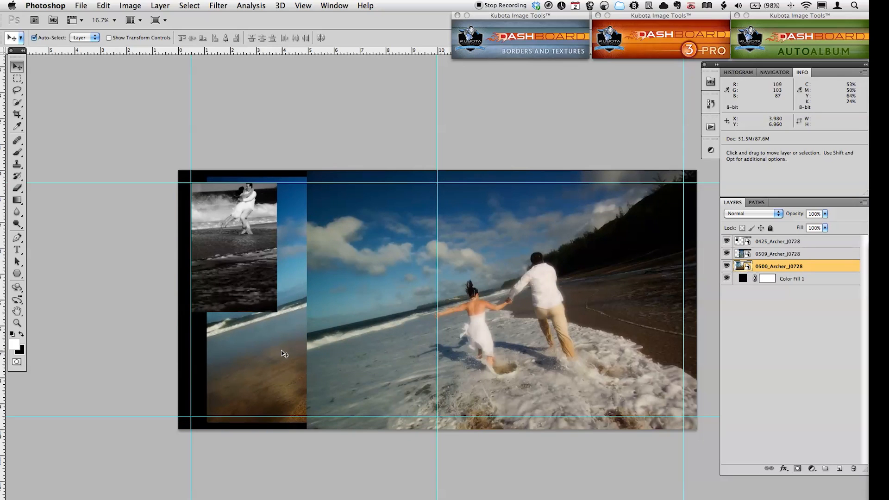
pyautogui.moveTo(247, 260)
pyautogui.mouseDown()
pyautogui.moveTo(313, 261)
pyautogui.moveTo(262, 248)
pyautogui.moveTo(249, 256)
pyautogui.mouseUp()
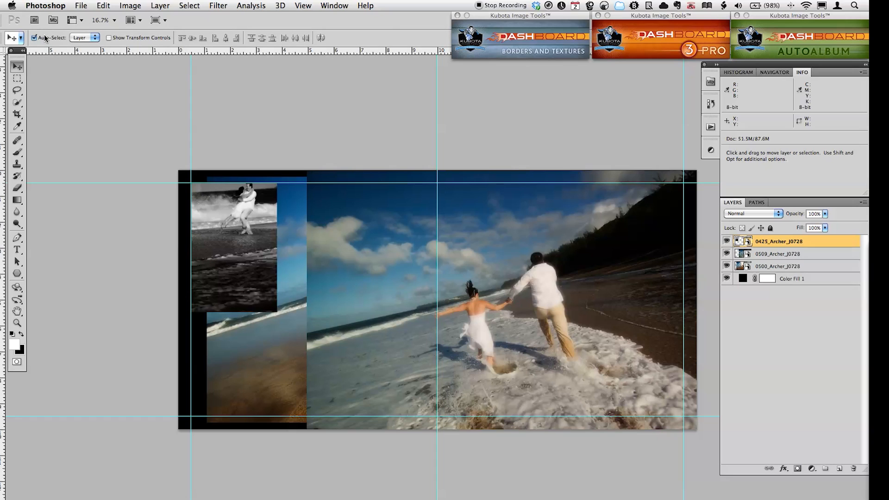
pyautogui.click(85, 38)
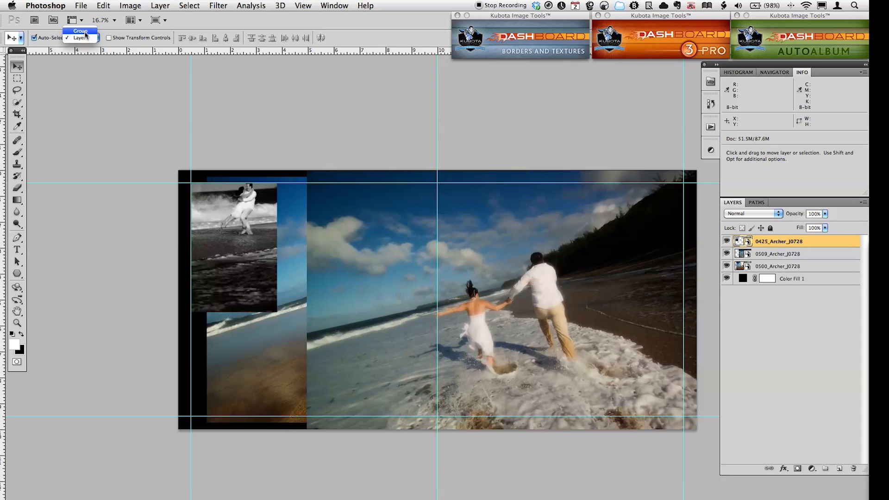
pyautogui.click(88, 61)
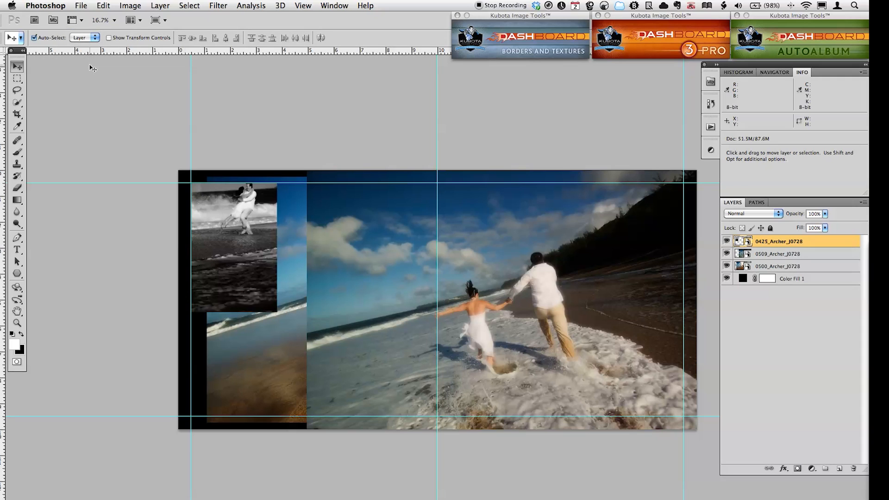
# - Group the three image layers 0425, 0509 and 0500 into a new group and expand it
pyautogui.click(863, 204)
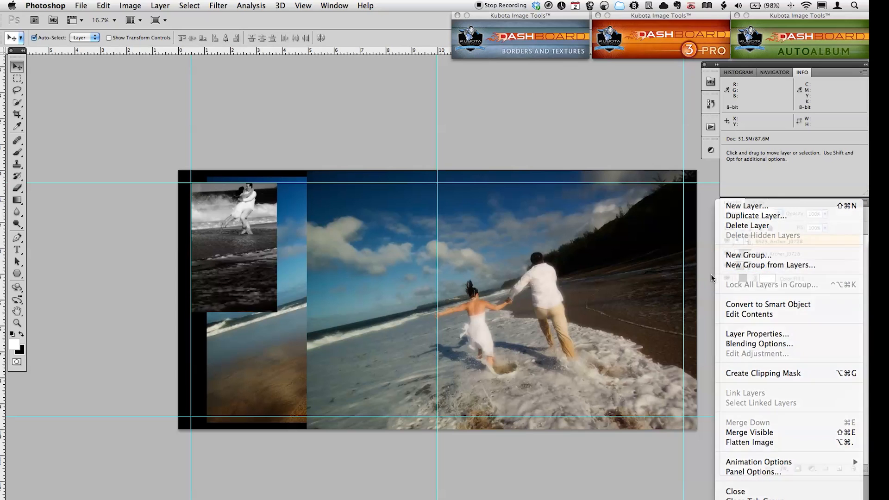
pyautogui.press('Escape')
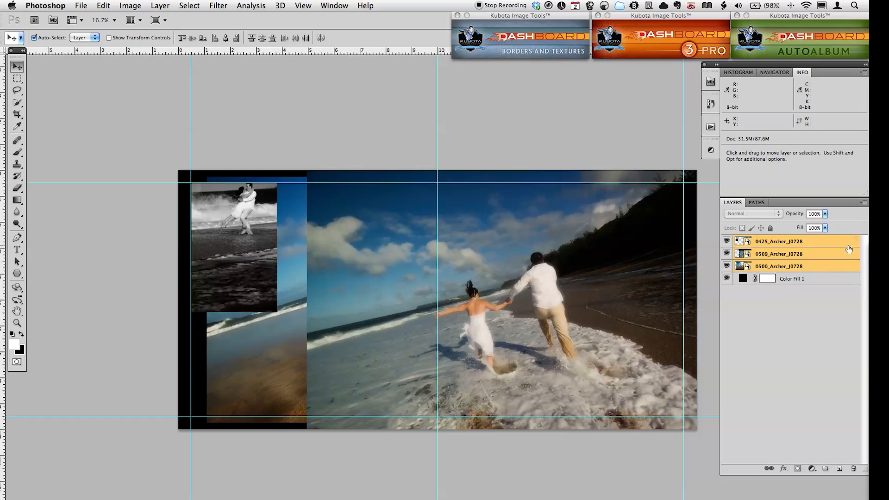
pyautogui.click(863, 203)
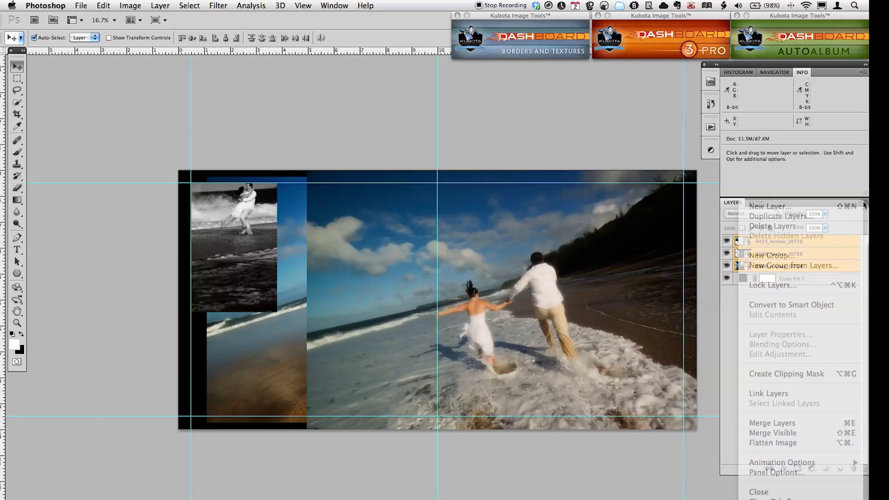
pyautogui.click(847, 266)
pyautogui.click(539, 252)
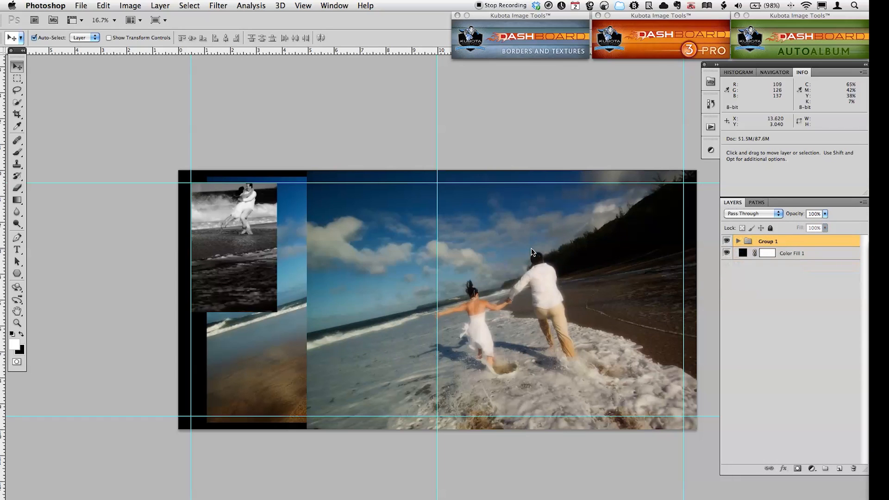
pyautogui.click(737, 242)
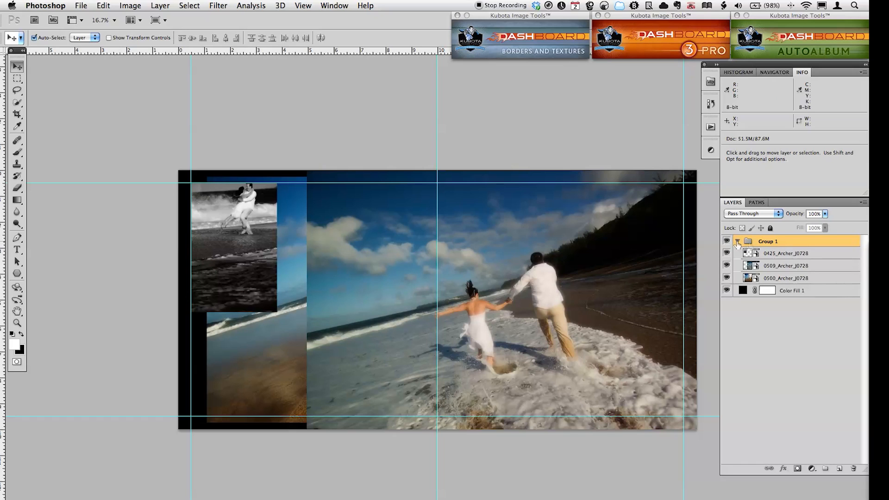
# - Set Auto-Select to Group, try moving the image group on the page, and set Auto-Select back to Layer
pyautogui.click(88, 38)
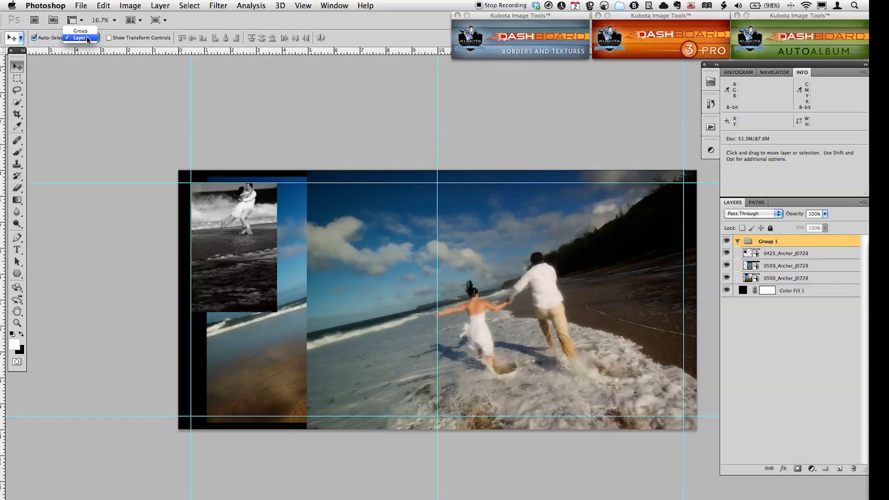
pyautogui.click(86, 34)
pyautogui.moveTo(354, 222)
pyautogui.mouseDown()
pyautogui.moveTo(323, 220)
pyautogui.moveTo(378, 219)
pyautogui.moveTo(346, 218)
pyautogui.moveTo(359, 218)
pyautogui.mouseUp()
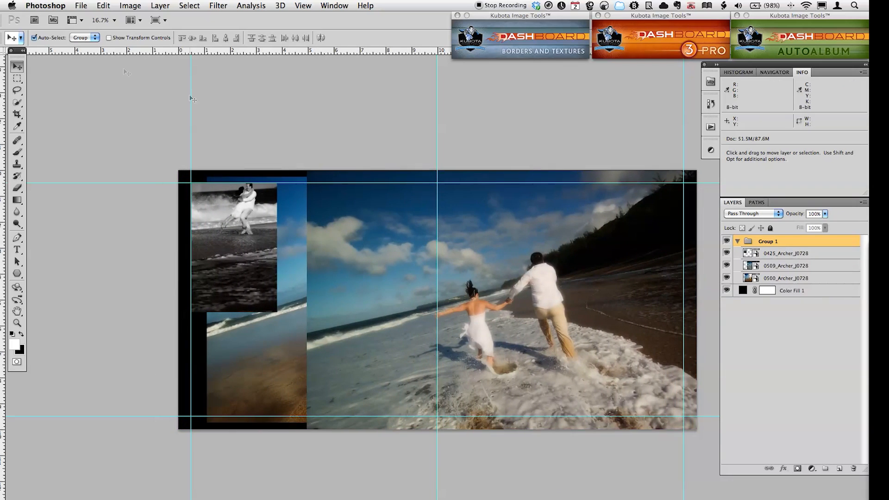
pyautogui.click(85, 37)
pyautogui.click(81, 45)
# - Select images 0509, 0425 and 0500 in turn on the page and shift image 0500 down and right
pyautogui.click(355, 266)
pyautogui.moveTo(354, 265)
pyautogui.mouseDown()
pyautogui.moveTo(341, 266)
pyautogui.moveTo(375, 266)
pyautogui.moveTo(359, 266)
pyautogui.mouseUp()
pyautogui.moveTo(246, 267)
pyautogui.mouseDown()
pyautogui.moveTo(262, 266)
pyautogui.moveTo(246, 267)
pyautogui.mouseUp()
pyautogui.click(261, 332)
pyautogui.moveTo(260, 332); pyautogui.dragTo(288, 344)
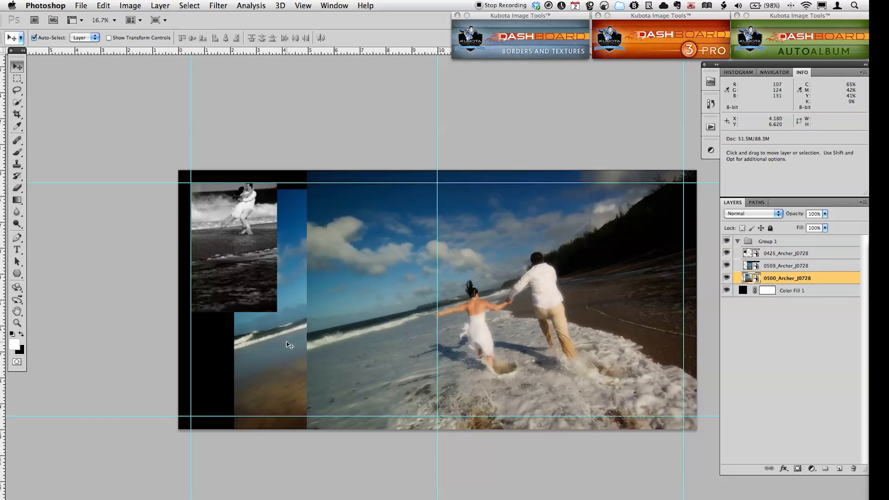
# - Scale image 0500 down to 22.79% and snap it into the corner of the left and lower guides
pyautogui.press('super+t')
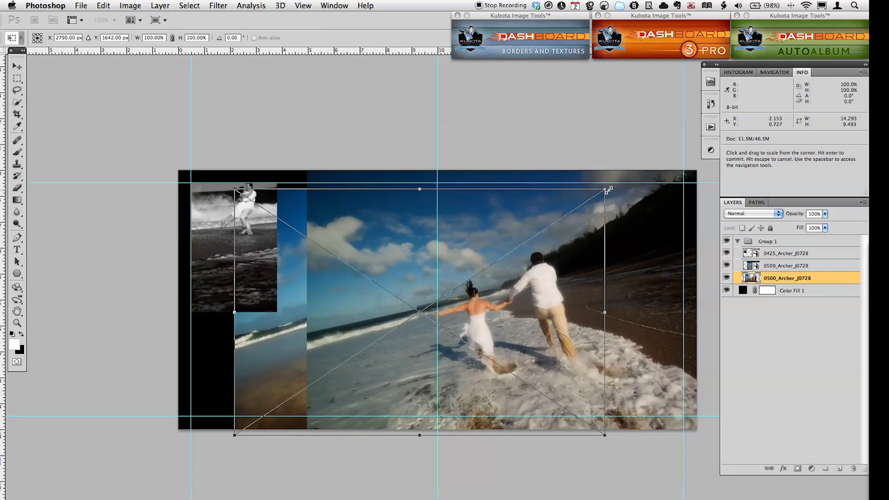
pyautogui.moveTo(602, 191); pyautogui.dragTo(357, 352)
pyautogui.moveTo(284, 368); pyautogui.dragTo(240, 345)
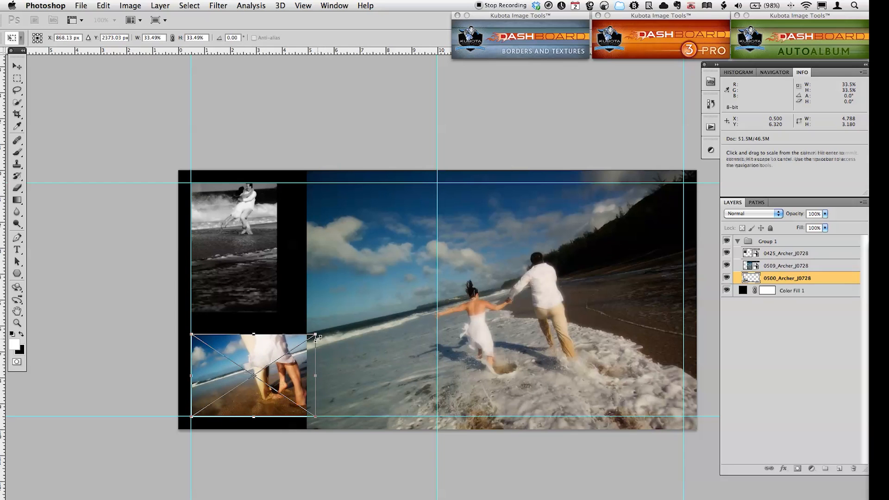
pyautogui.moveTo(316, 334); pyautogui.dragTo(277, 360)
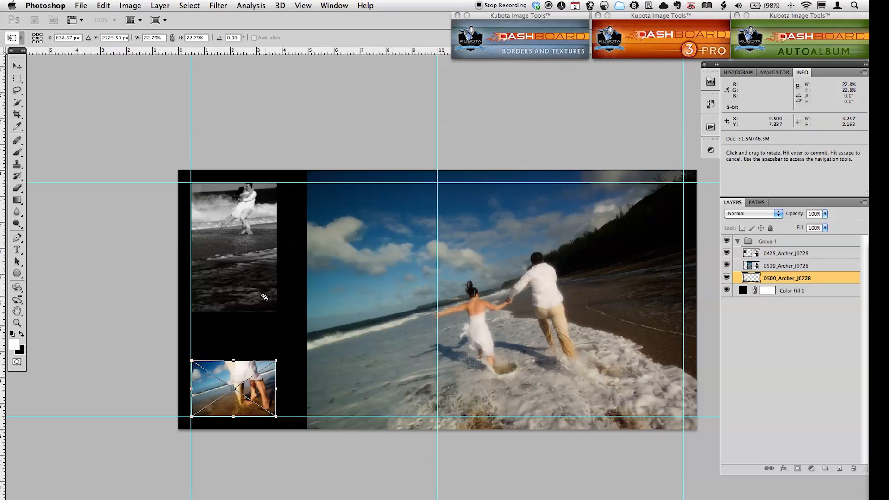
pyautogui.press('Return')
# - Enlarge image 0425 to about 39.5%, keeping its upper-left corner on the guides
pyautogui.click(269, 278)
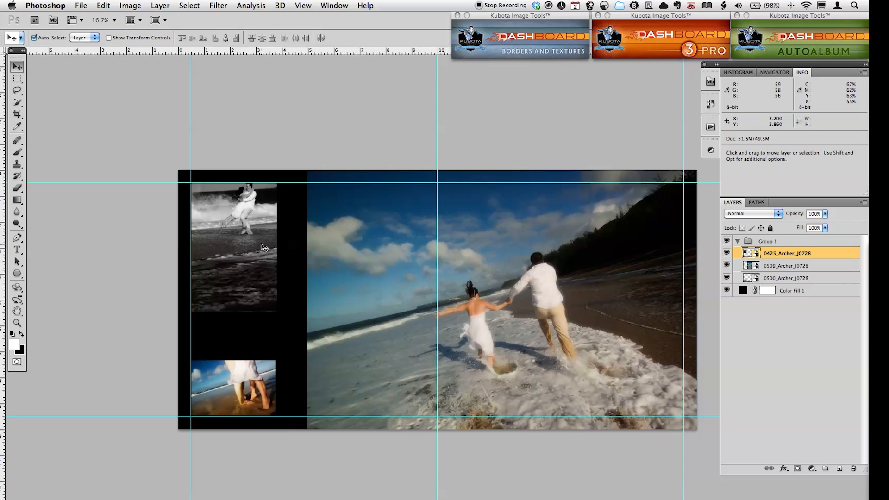
pyautogui.hotkey('ctrl', 't')
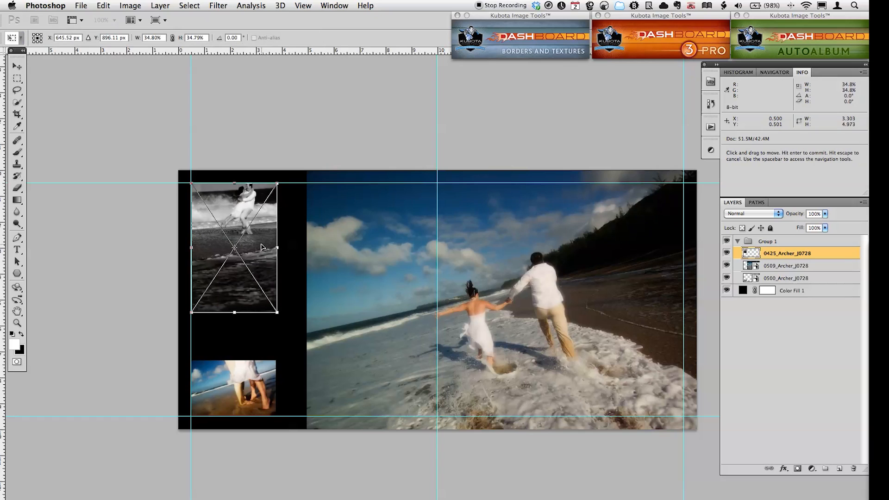
pyautogui.moveTo(280, 315); pyautogui.dragTo(295, 328)
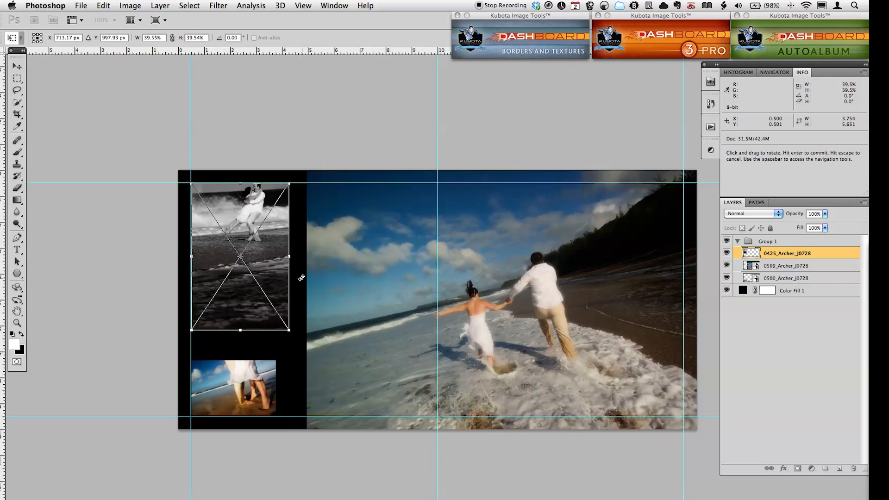
pyautogui.press('Return')
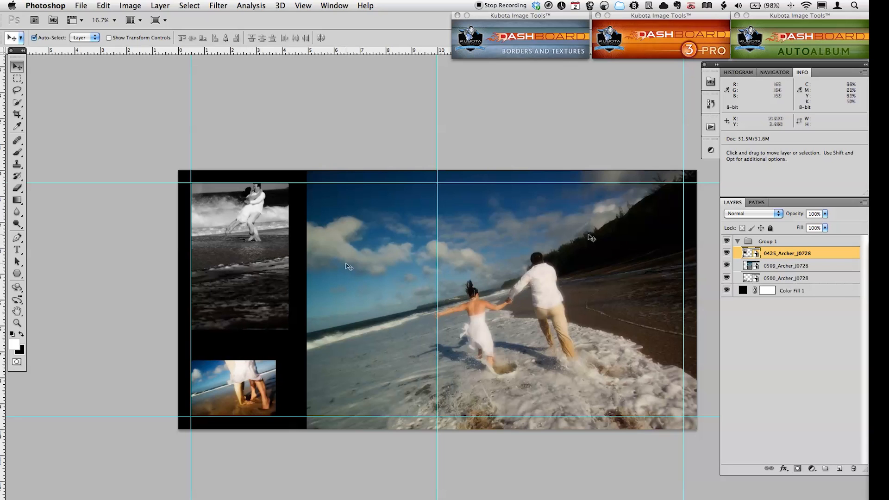
# - Set image 0500's width to 3.753 in with linked proportions using Free Transform
pyautogui.keyDown('super'); pyautogui.click(752, 255); pyautogui.keyUp('super')
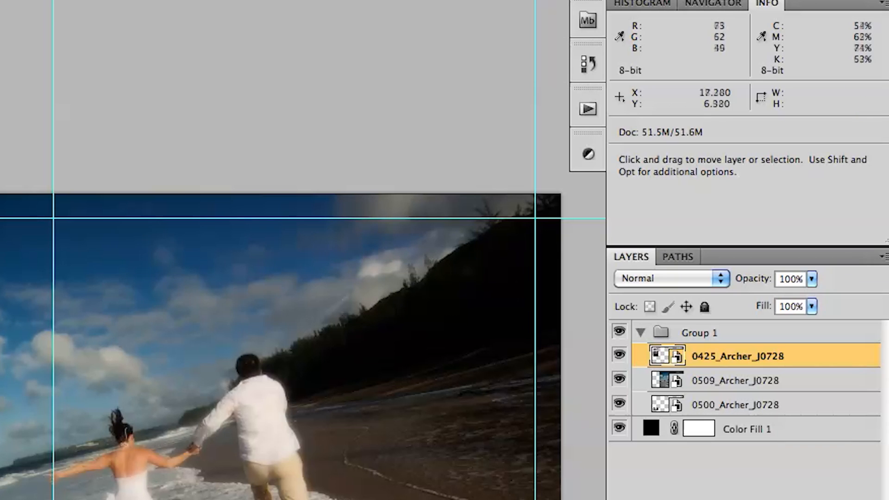
pyautogui.click(735, 405)
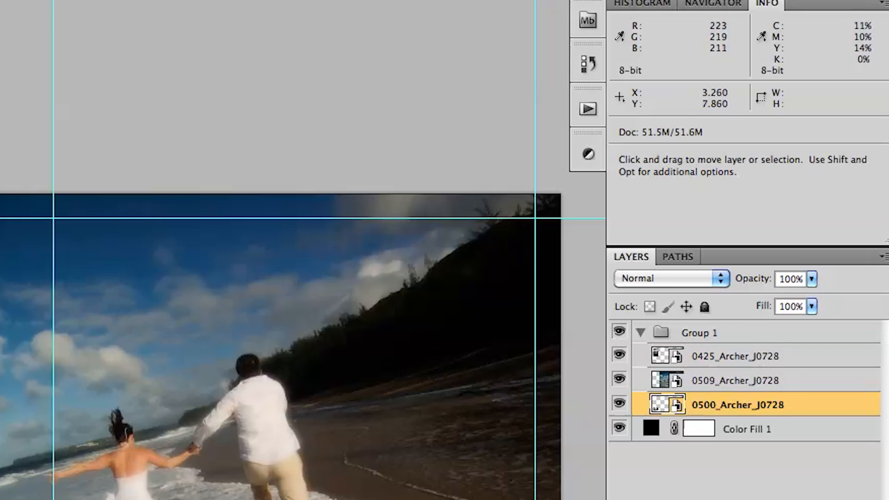
pyautogui.press('super+t')
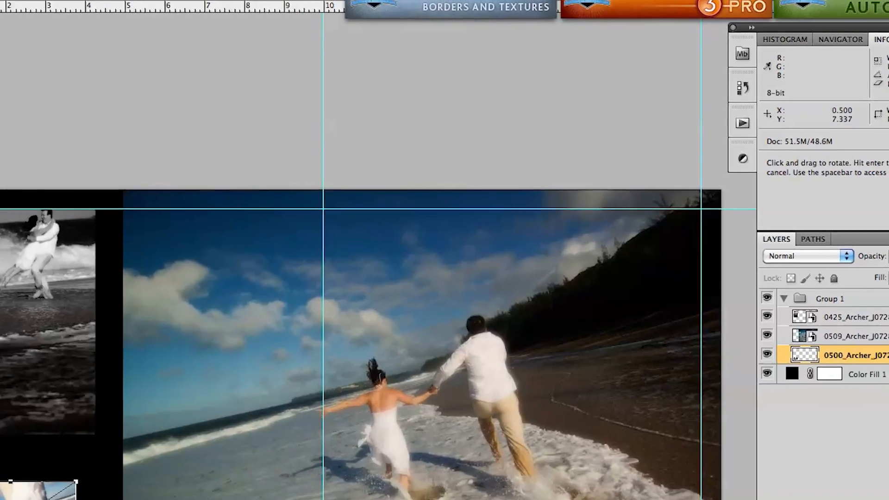
pyautogui.write('.753i')
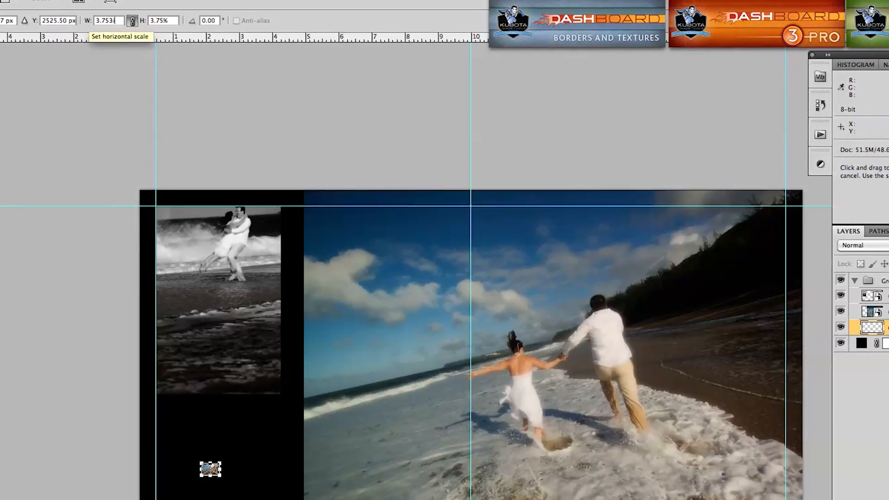
pyautogui.write('n')
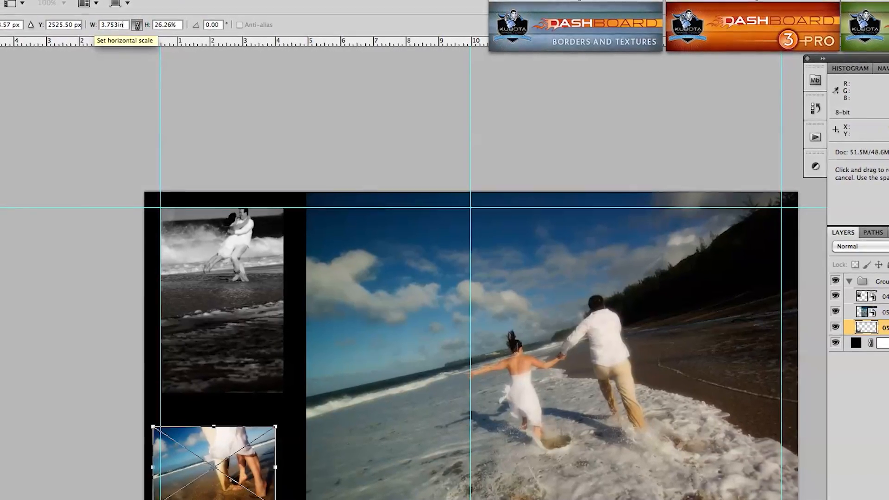
pyautogui.press('Return')
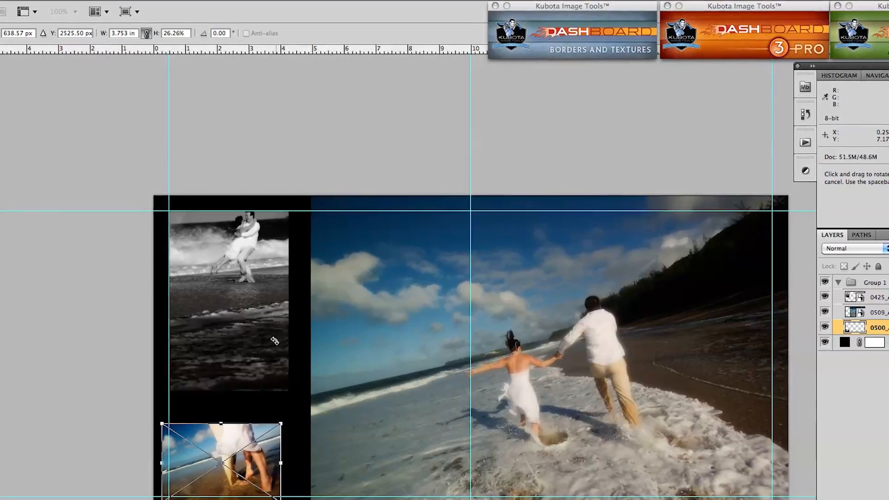
# - Snap image 0500 into the corner of the left and lower guides, apply the transform and hide the guides
pyautogui.moveTo(233, 443); pyautogui.dragTo(253, 432)
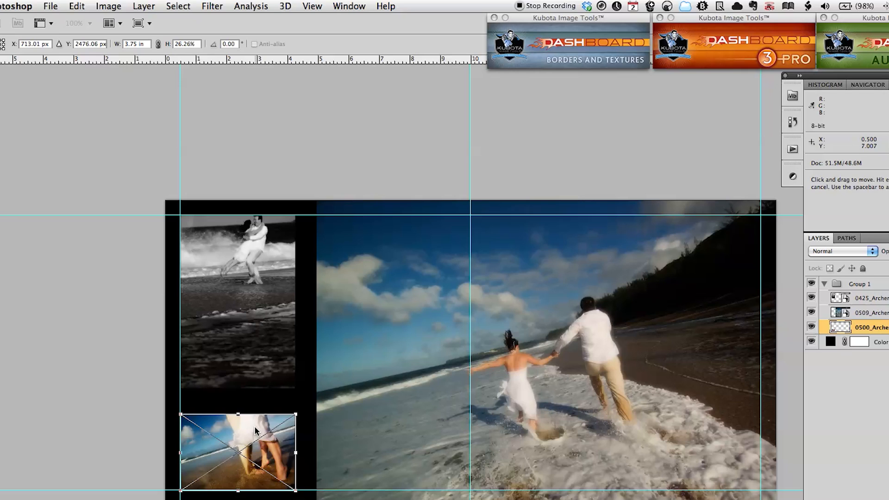
pyautogui.press('Return')
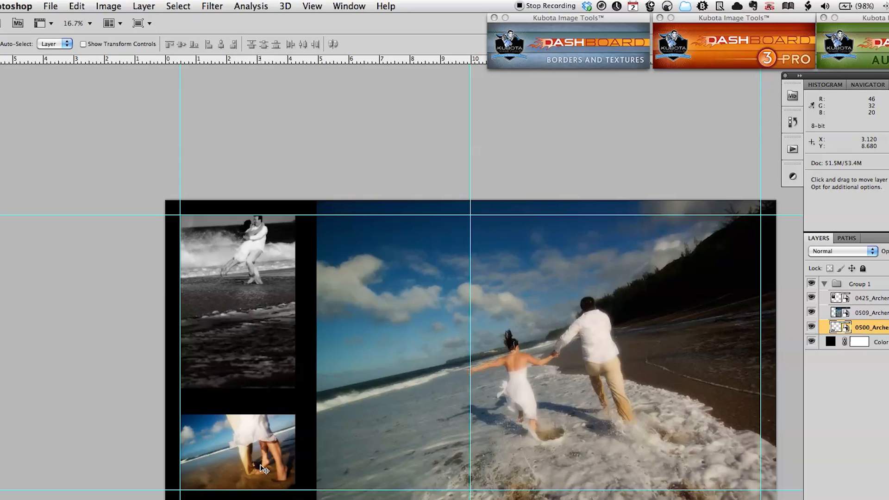
pyautogui.press('super+semicolon')
pyautogui.press('super+semicolon')
pyautogui.press('super+semicolon')
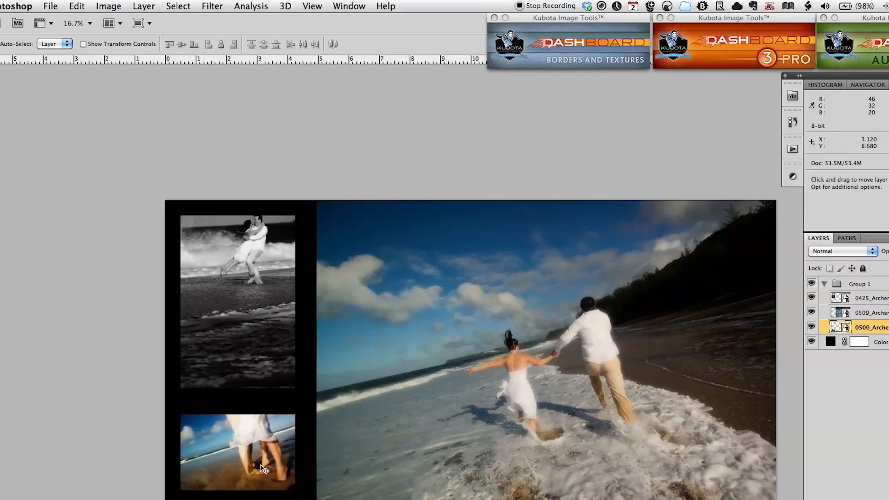
pyautogui.press('super+semicolon')
pyautogui.press('super+semicolon')
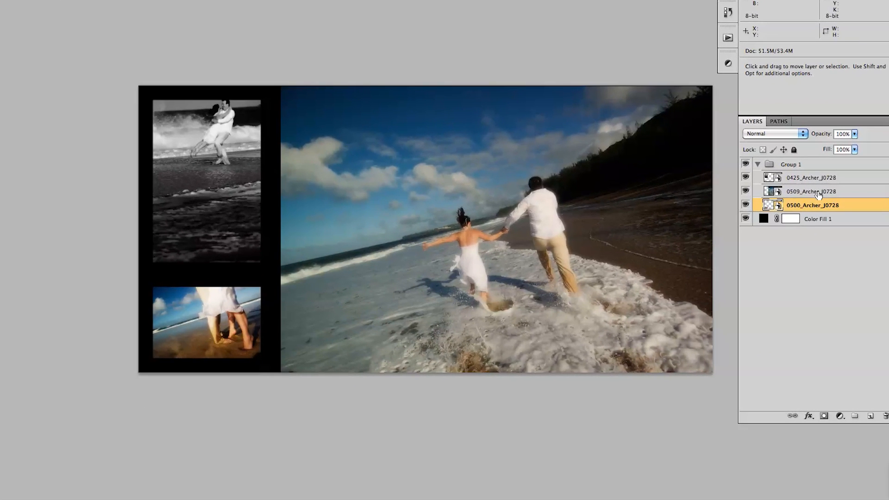
# - Select the 0425 image layer and toggle its visibility off and back on to identify it on the page
pyautogui.click(838, 251)
pyautogui.click(754, 181)
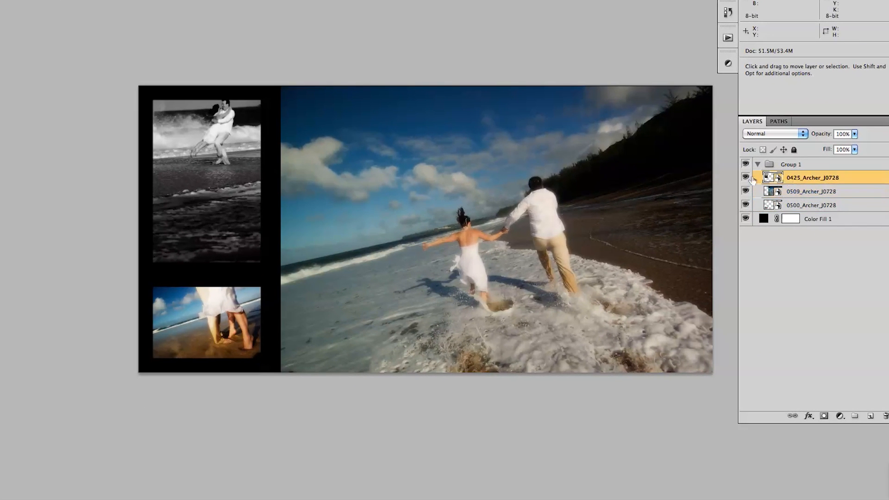
pyautogui.click(747, 178)
pyautogui.click(746, 178)
# - Add a Stroke layer style to the 0425 image layer with its position set to Inside
pyautogui.click(810, 416)
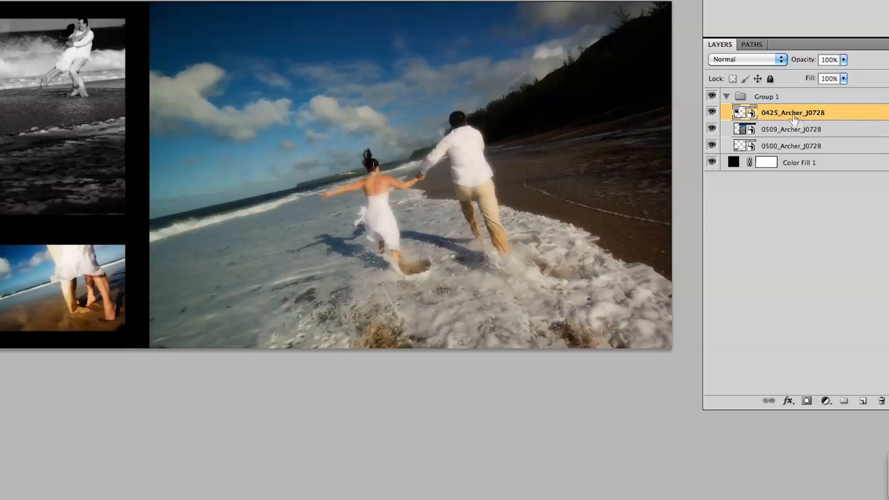
pyautogui.click(788, 400)
pyautogui.click(827, 491)
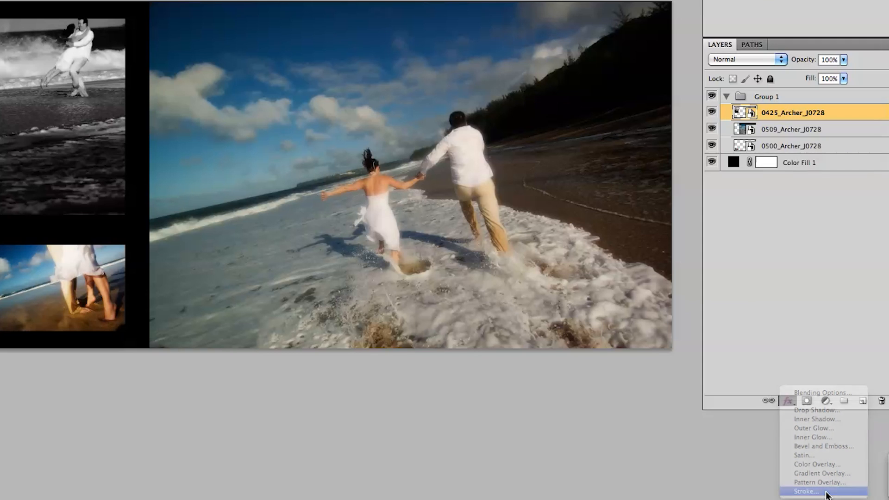
pyautogui.click(574, 195)
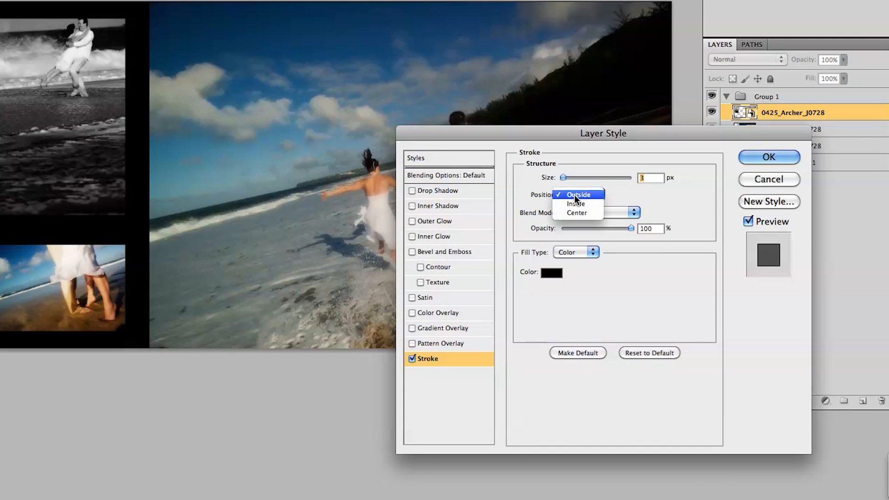
pyautogui.click(577, 205)
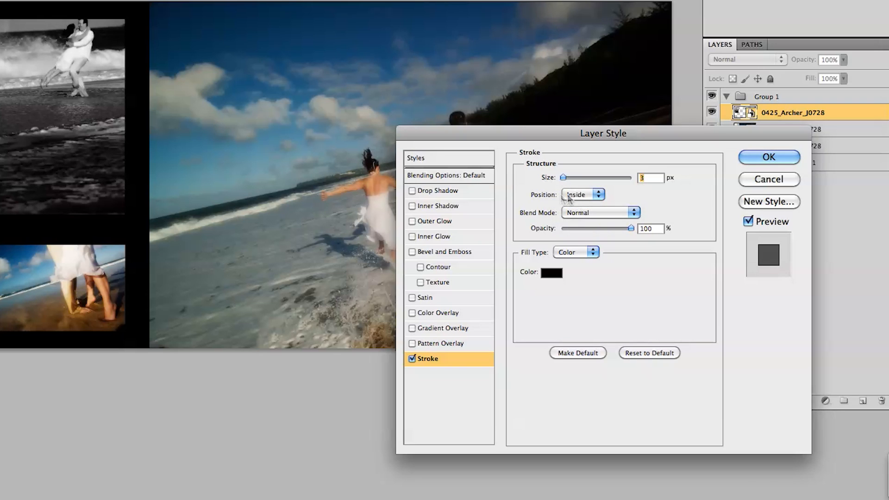
# - Set the stroke's color to white (ffffff) and its size to 6 px, and apply the layer style
pyautogui.click(552, 272)
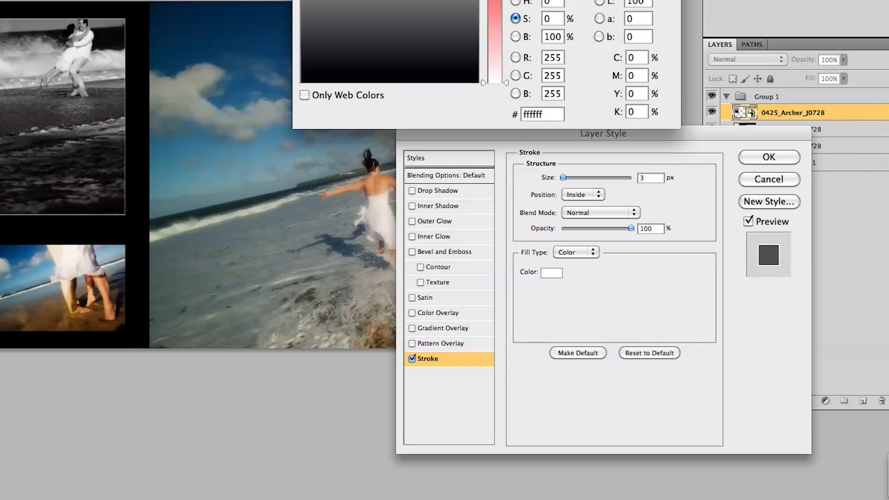
pyautogui.press('Return')
pyautogui.moveTo(563, 177)
pyautogui.mouseDown()
pyautogui.moveTo(582, 183)
pyautogui.moveTo(574, 196)
pyautogui.mouseUp()
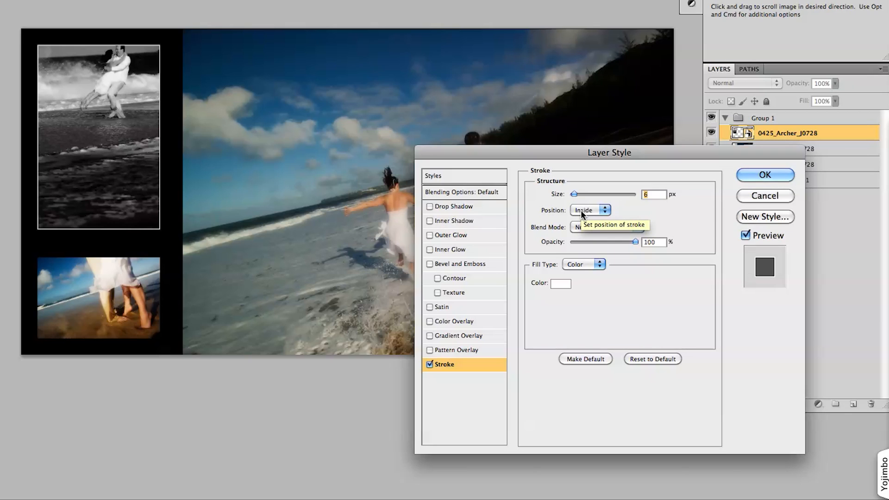
pyautogui.click(748, 176)
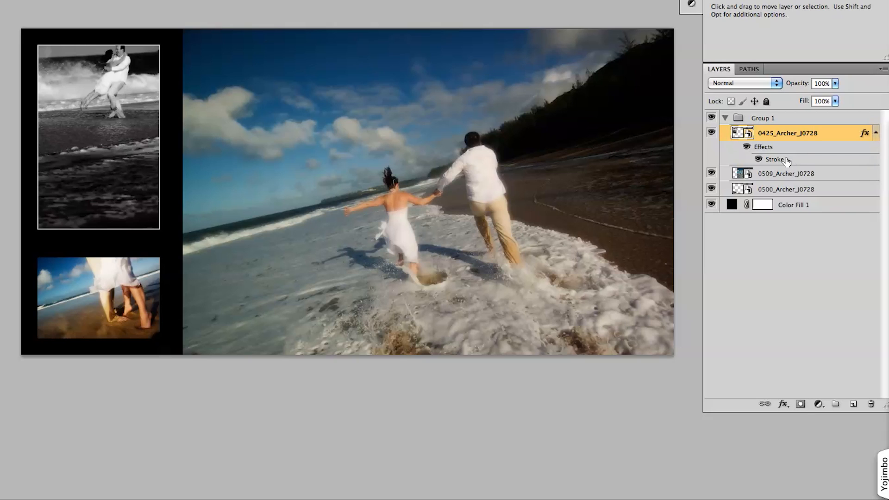
# - Copy the Stroke effect from the 0425 layer to the 0500 layer, and reselect the 0425 layer
pyautogui.moveTo(791, 162)
pyautogui.mouseDown()
pyautogui.moveTo(803, 159)
pyautogui.moveTo(810, 190)
pyautogui.mouseUp()
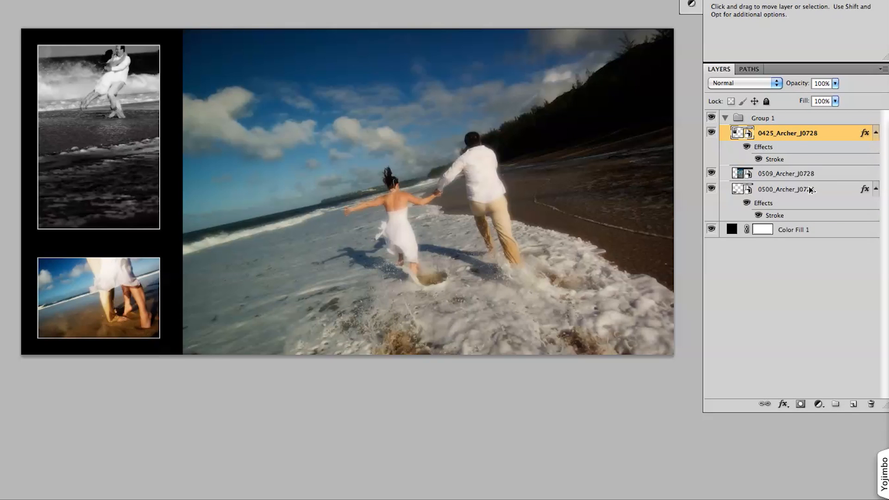
pyautogui.click(786, 219)
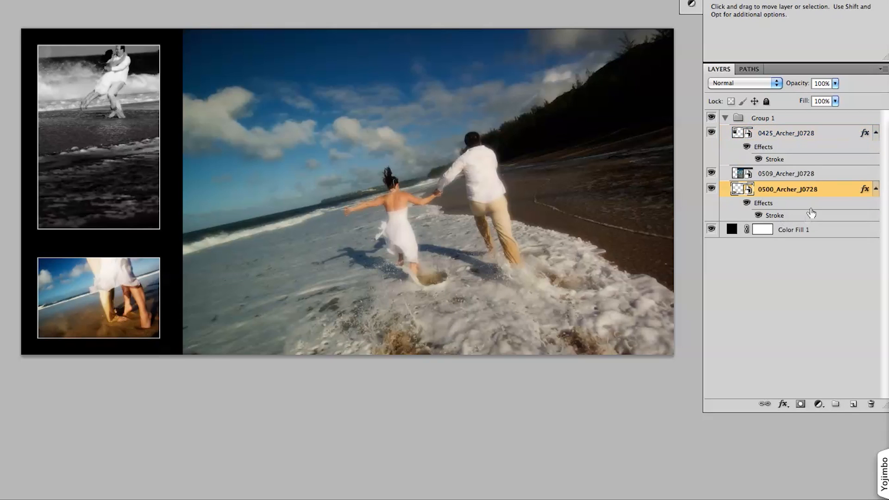
pyautogui.click(788, 159)
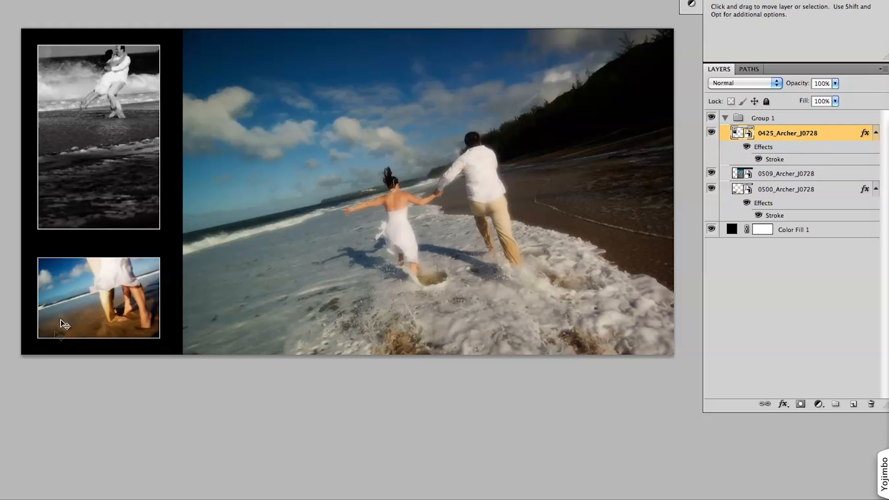